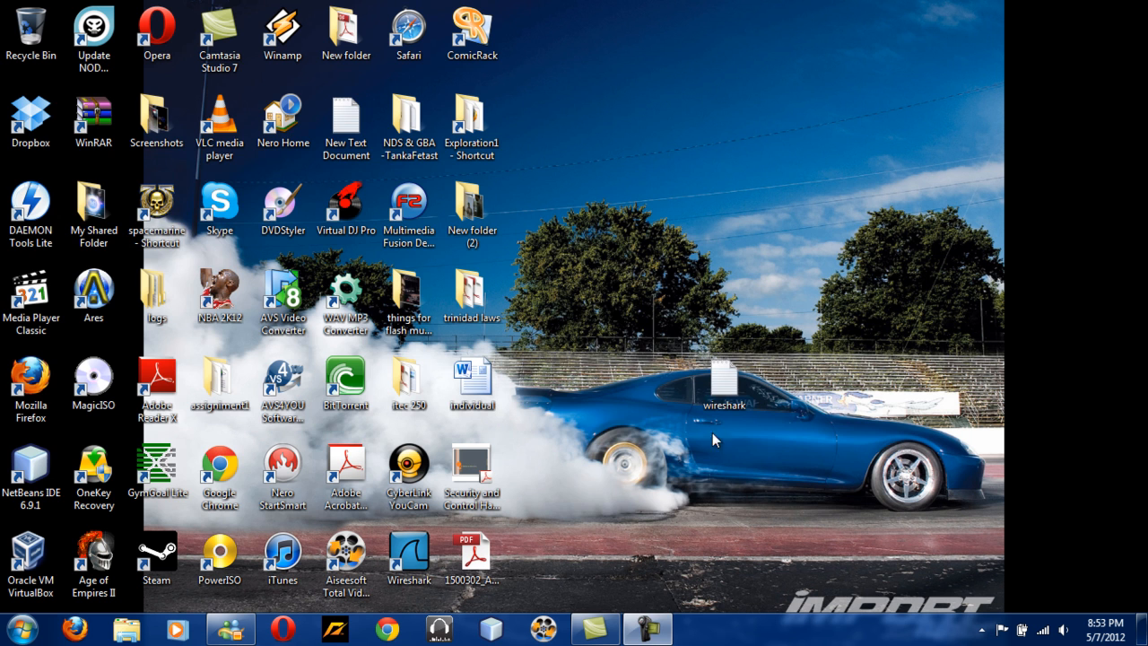
{"action": "double_click", "coordinate": [728, 378]}
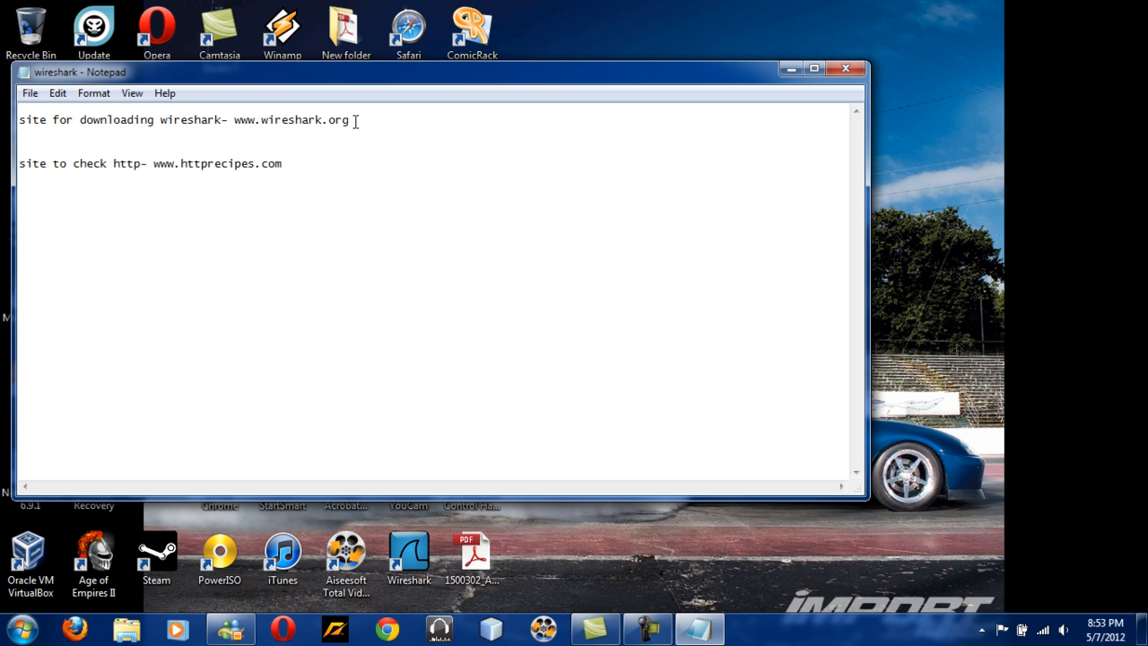
{"action": "left_click_drag", "start_coordinate": [351, 119], "coordinate": [297, 119]}
{"action": "left_click", "coordinate": [235, 133]}
{"action": "double_click", "coordinate": [238, 120]}
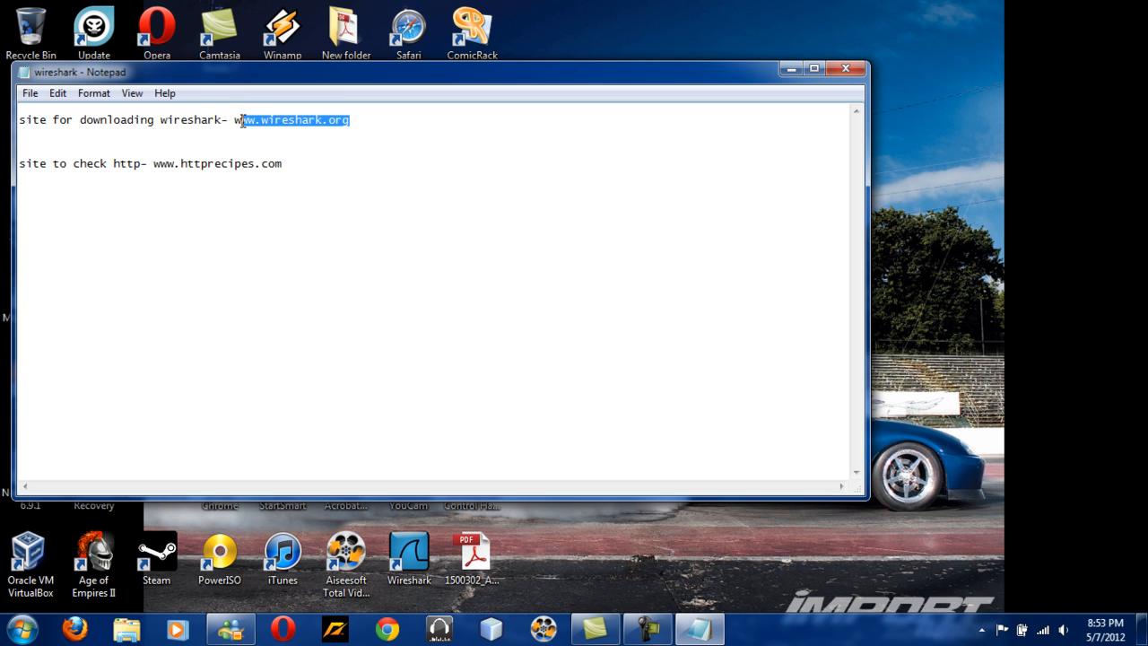
{"action": "right_click", "coordinate": [237, 121]}
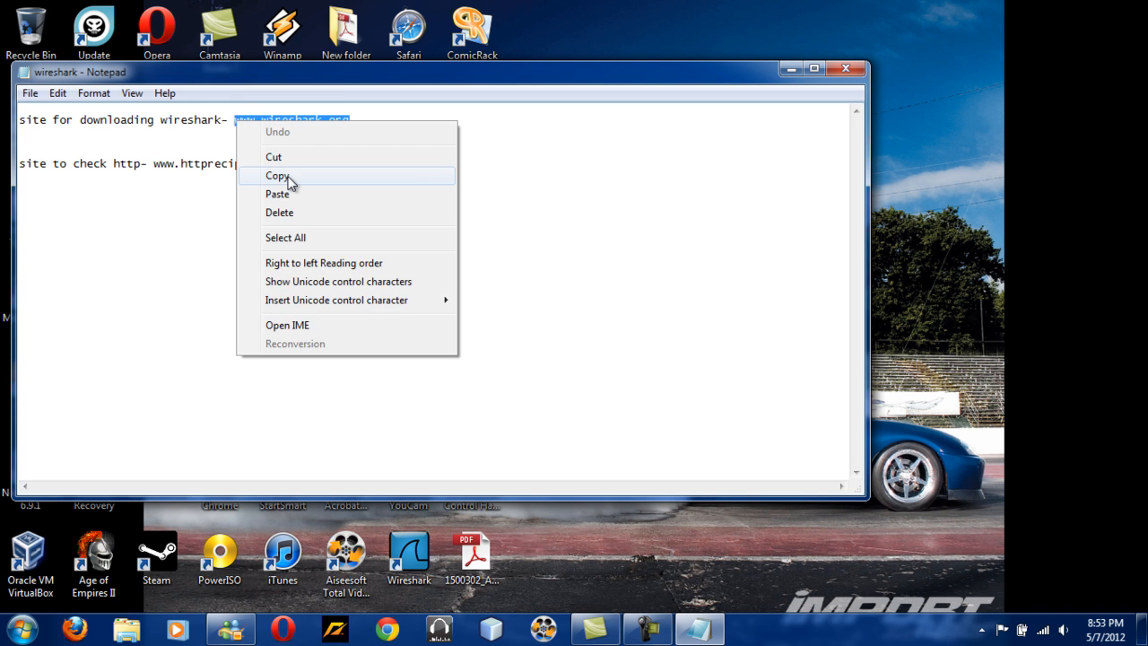
{"action": "left_click", "coordinate": [285, 179]}
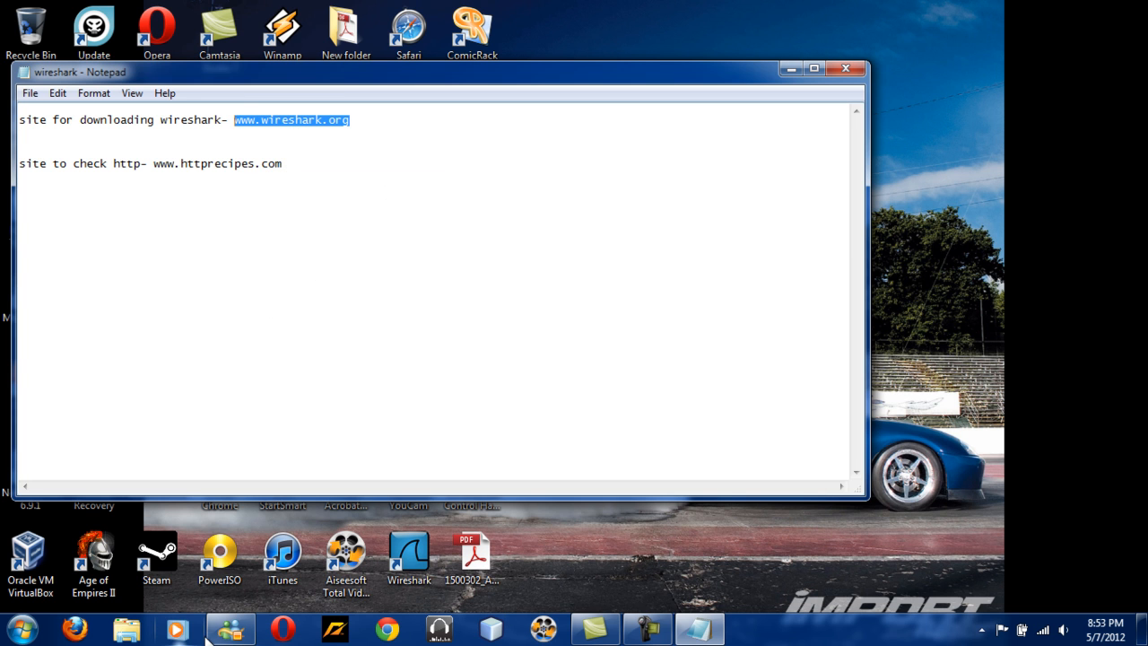
{"action": "left_click", "coordinate": [86, 639]}
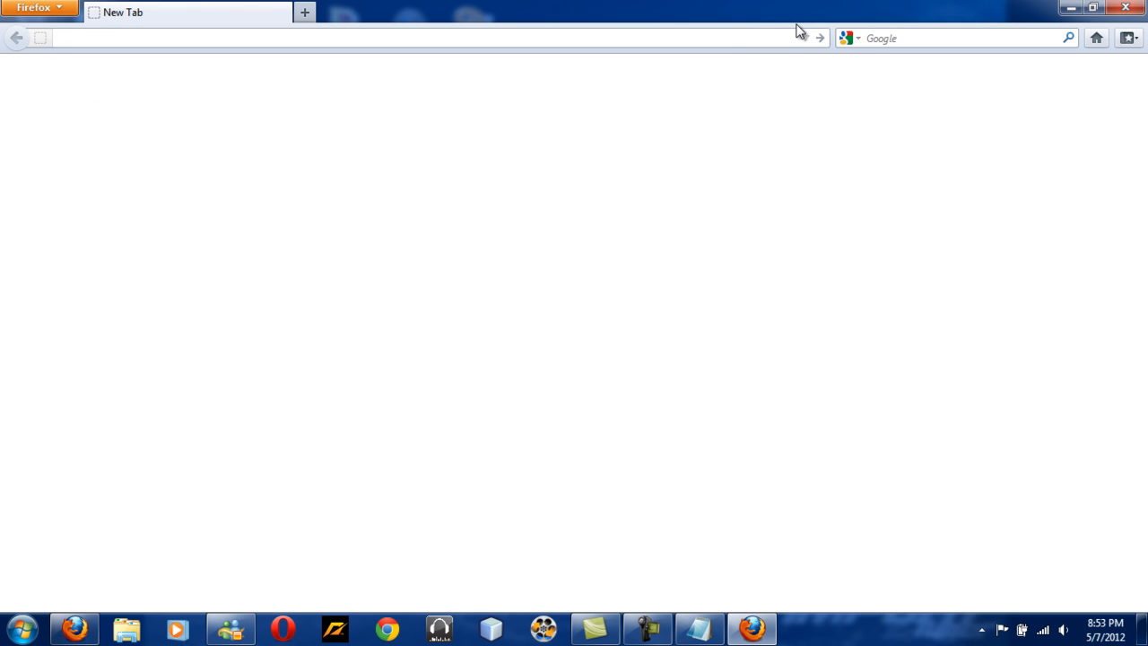
{"action": "right_click", "coordinate": [725, 41]}
{"action": "left_click", "coordinate": [759, 117]}
{"action": "key", "text": "Return"}
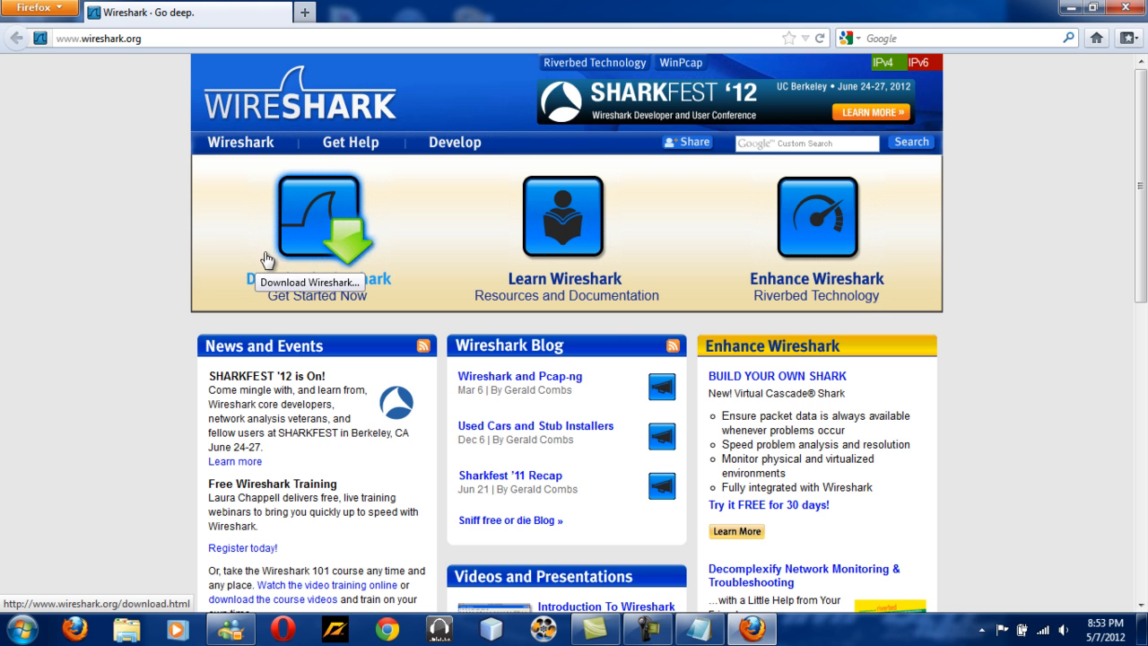
Download and save the Wireshark 1.6.7 Windows Installer (64-bit), then close the downloads window.
{"action": "left_click", "coordinate": [316, 250]}
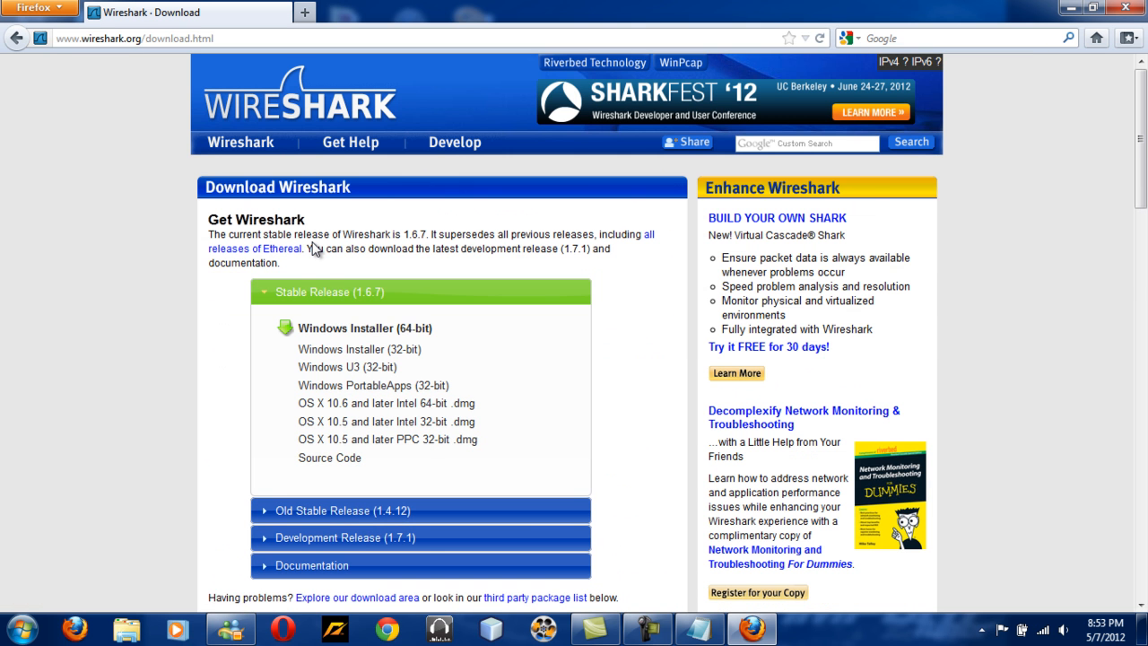
{"action": "scroll", "coordinate": [1, 255], "scroll_direction": "down", "scroll_amount": 3}
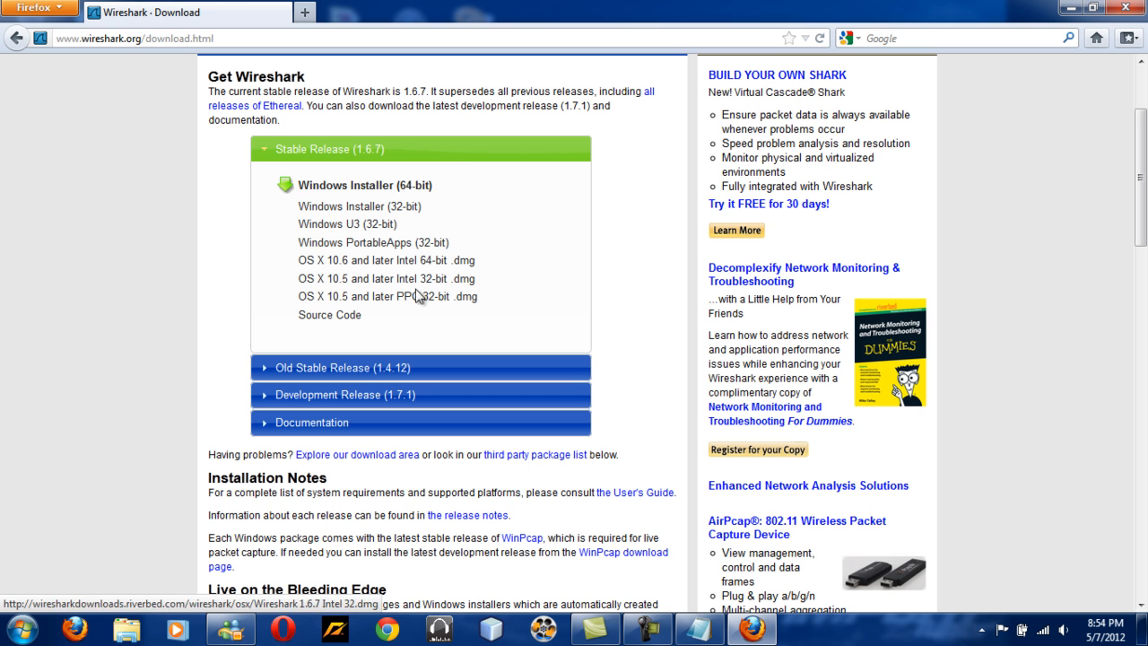
{"action": "left_click", "coordinate": [369, 190]}
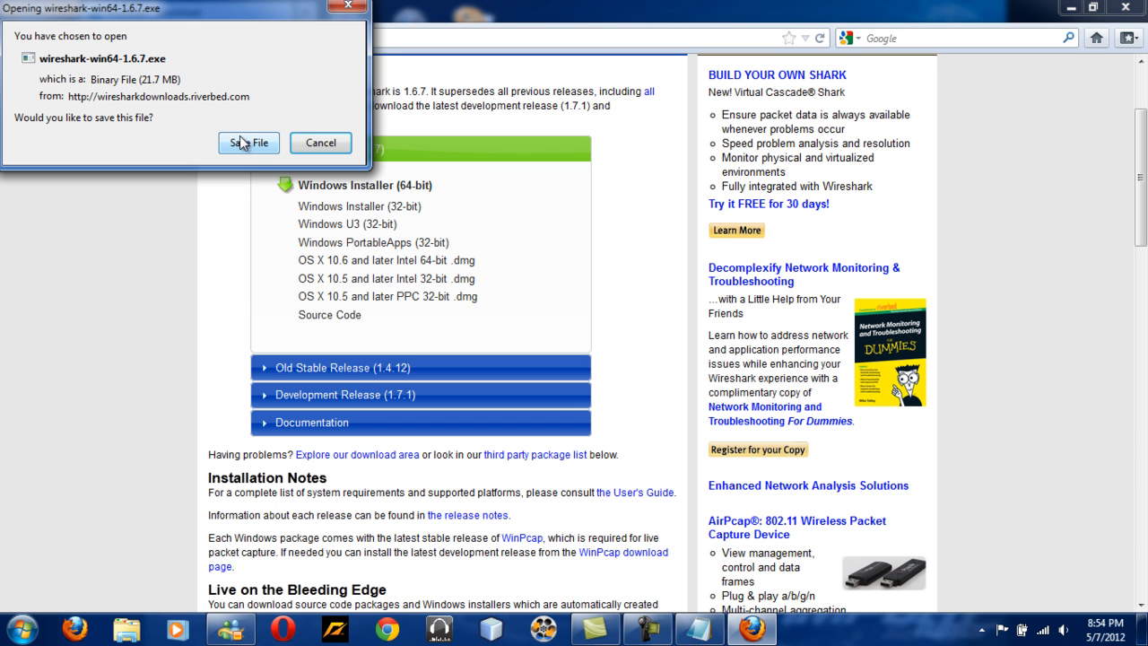
{"action": "left_click", "coordinate": [240, 142]}
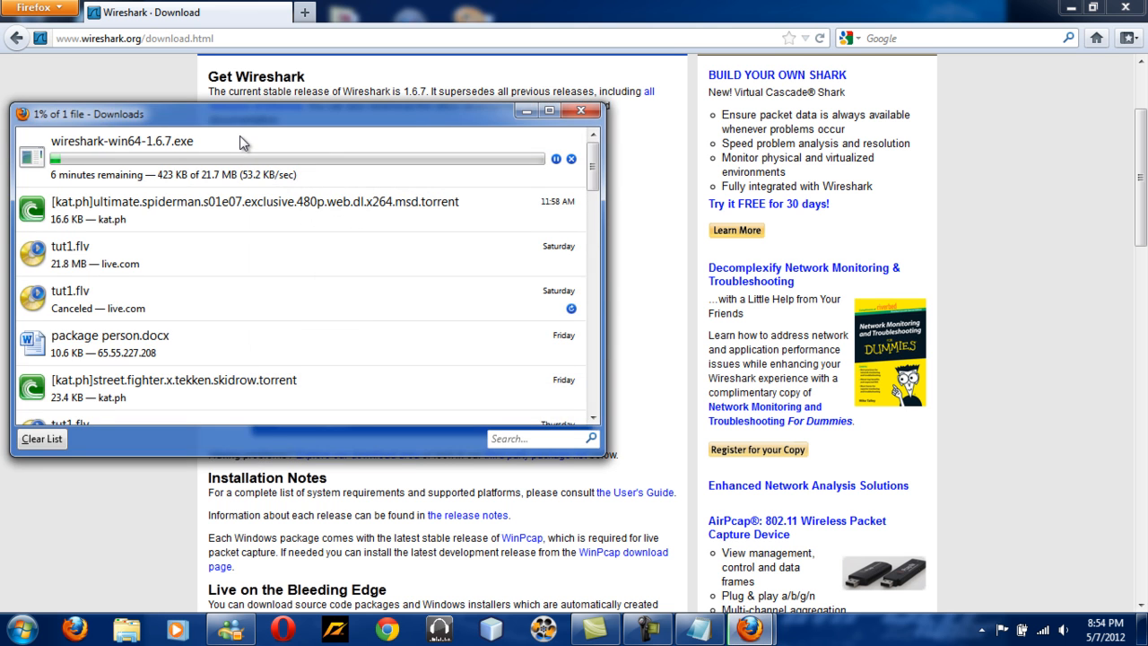
{"action": "left_click", "coordinate": [581, 112]}
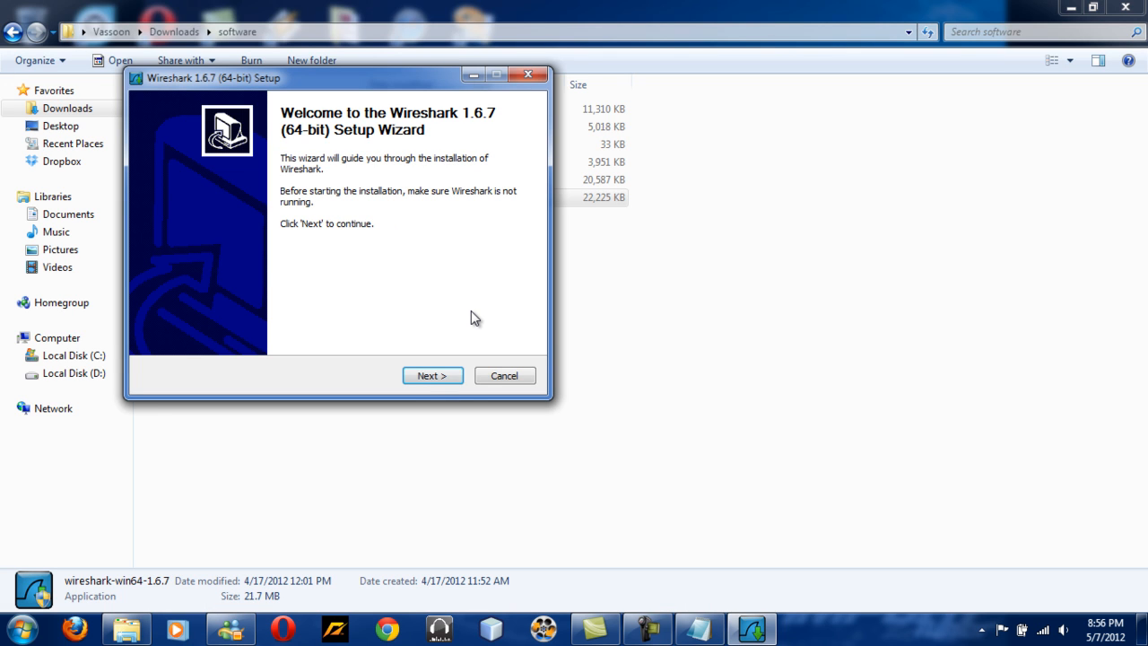
Bring up the Wireshark 1.6.7 setup wizard, accept the license and keep all components selected.
{"action": "left_click", "coordinate": [656, 630]}
{"action": "left_click", "coordinate": [656, 630]}
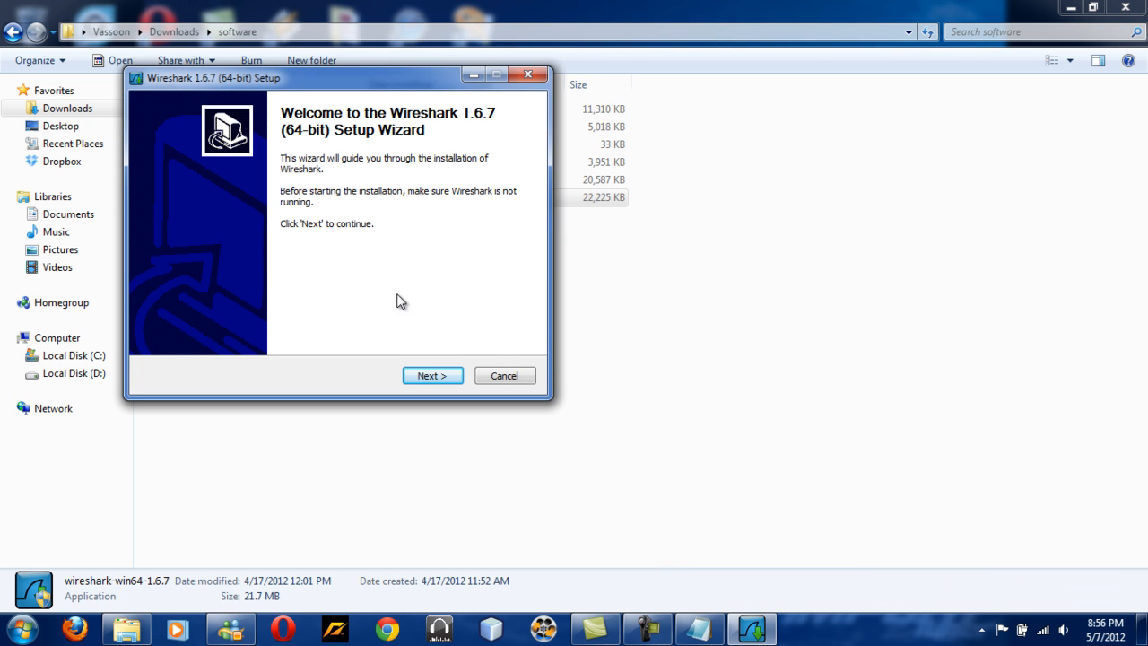
{"action": "left_click", "coordinate": [431, 375]}
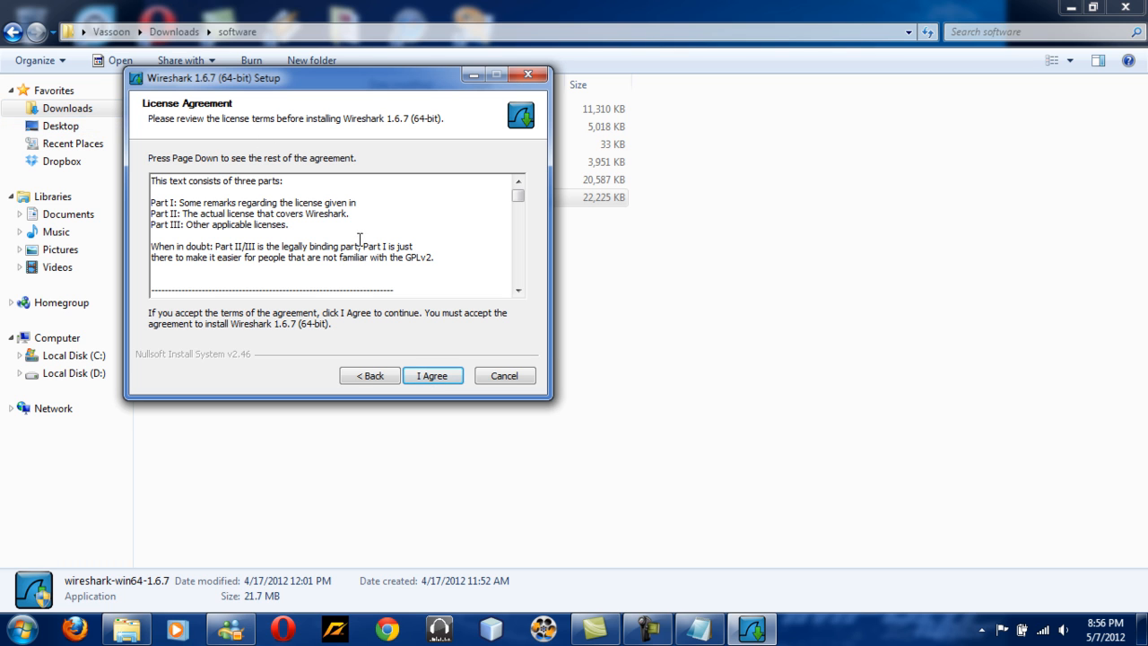
{"action": "left_click", "coordinate": [448, 381]}
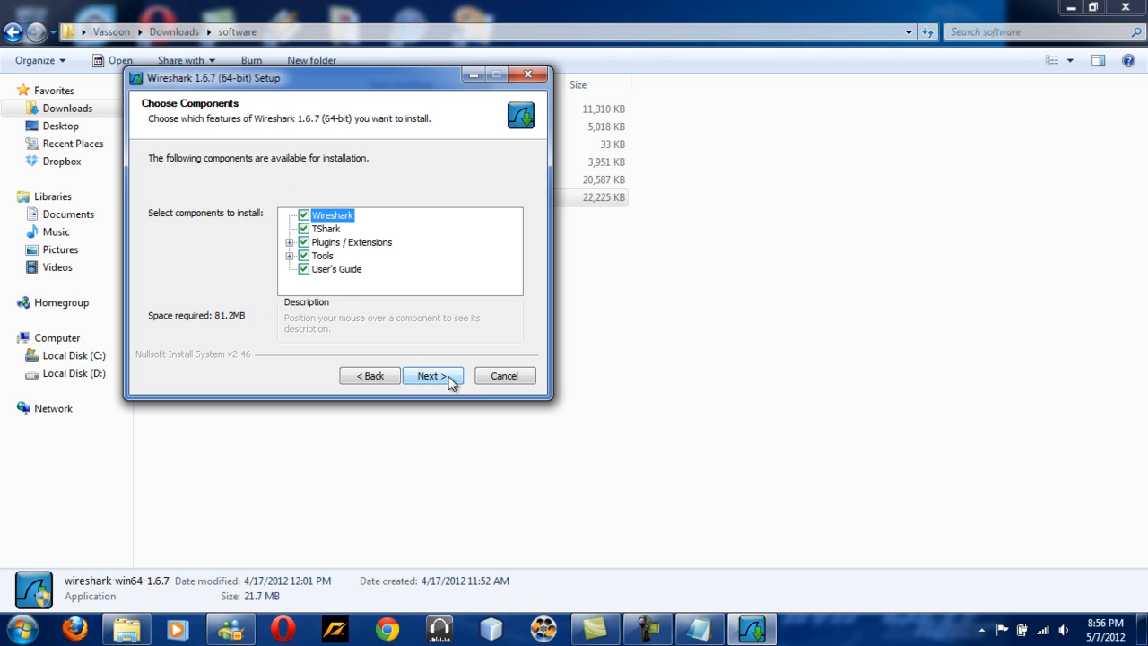
{"action": "left_click", "coordinate": [443, 377]}
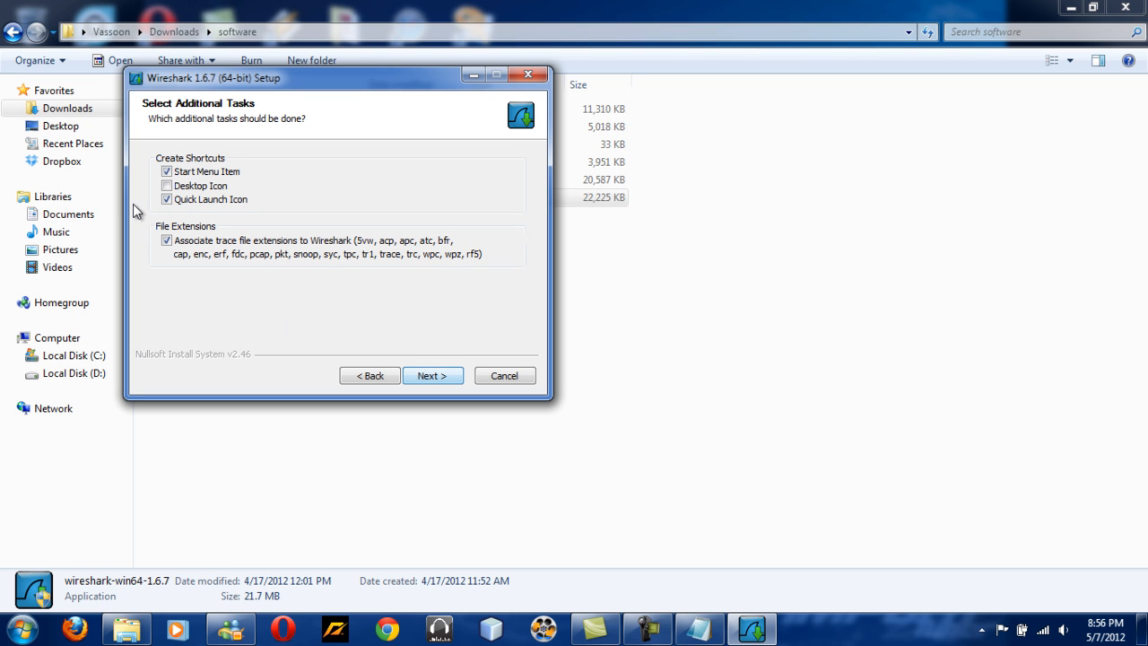
Enable the desktop icon, keep the default install folder, and cancel setup at the WinPcap page.
{"action": "left_click", "coordinate": [168, 186]}
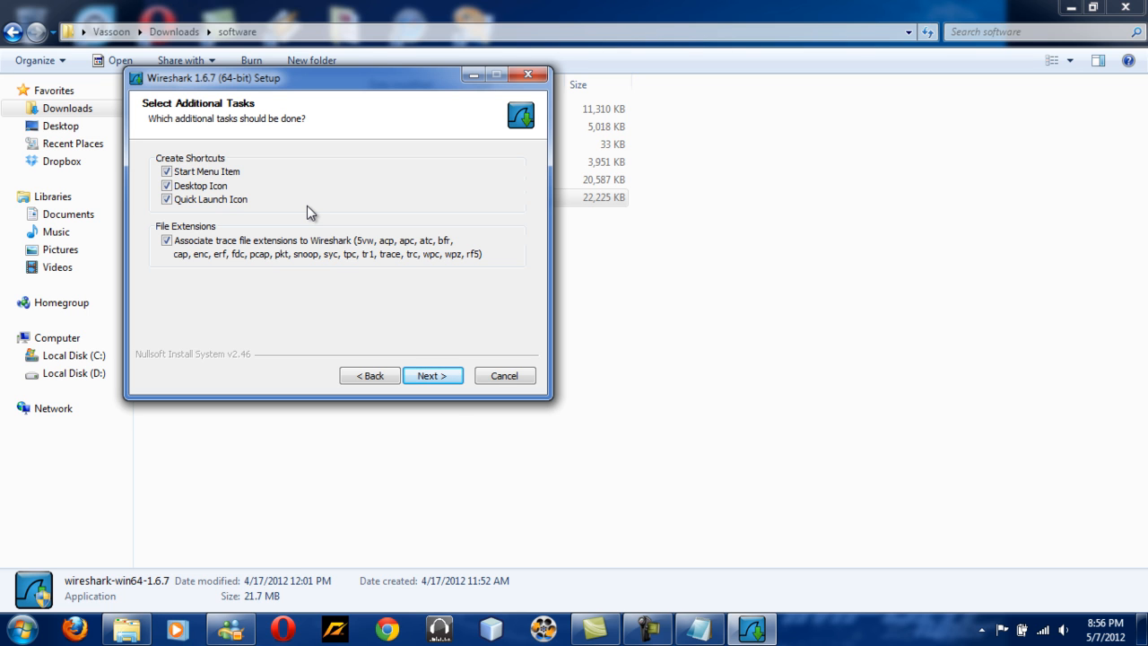
{"action": "left_click", "coordinate": [439, 380]}
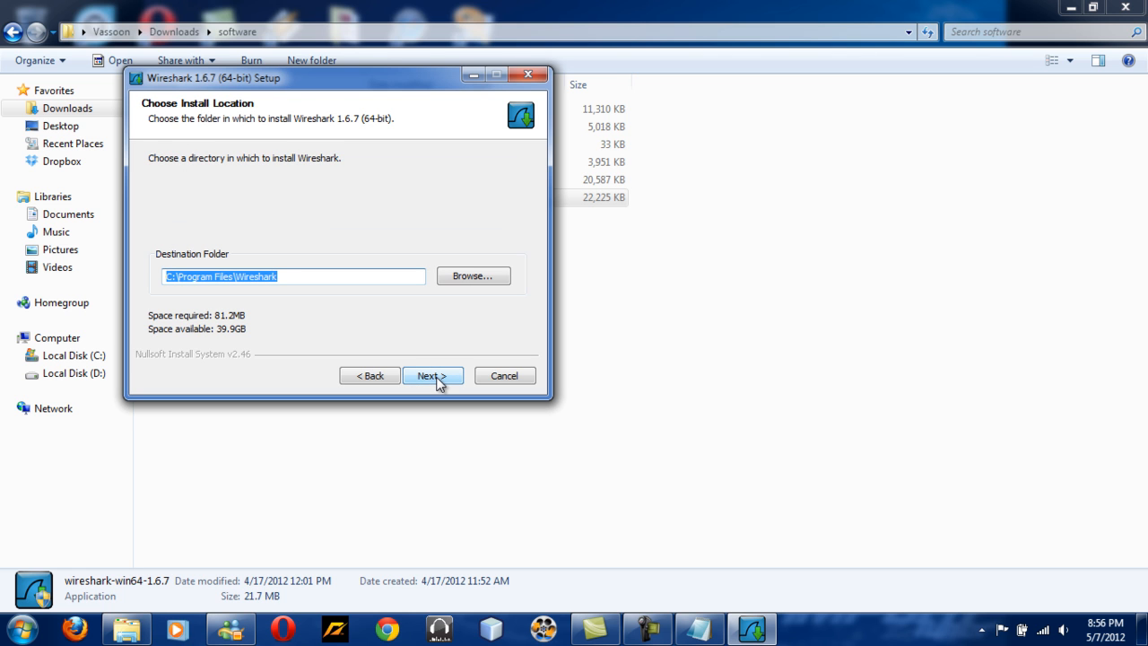
{"action": "left_click", "coordinate": [439, 378]}
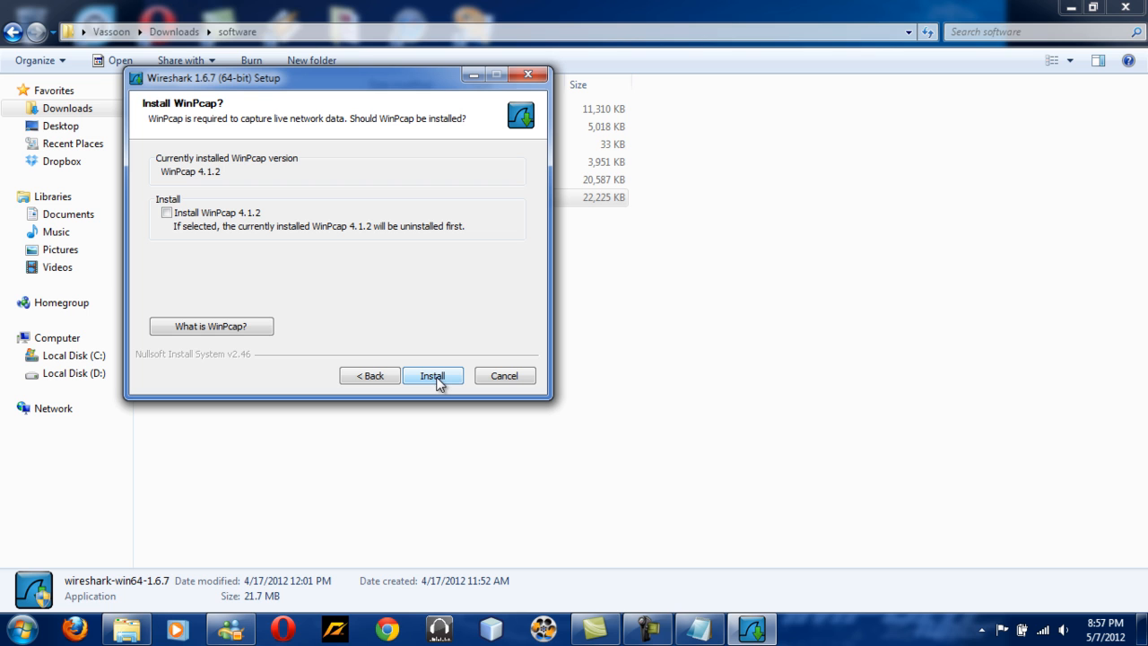
{"action": "left_click", "coordinate": [525, 376]}
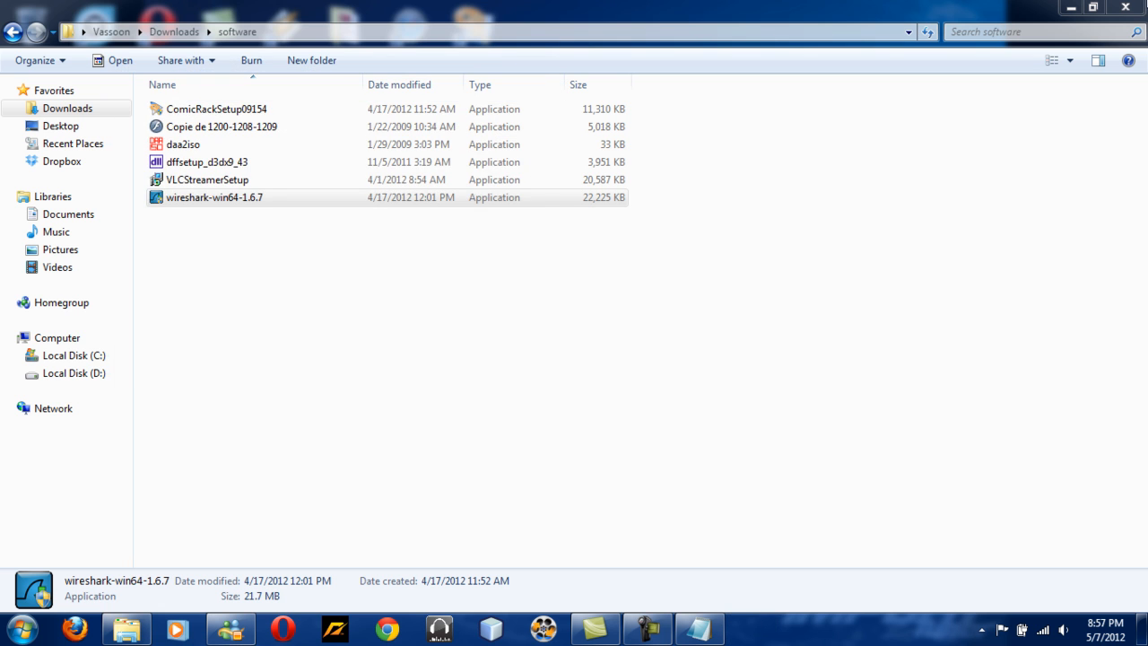
Close the file and notes windows and launch Wireshark from its desktop shortcut.
{"action": "left_click", "coordinate": [1126, 8]}
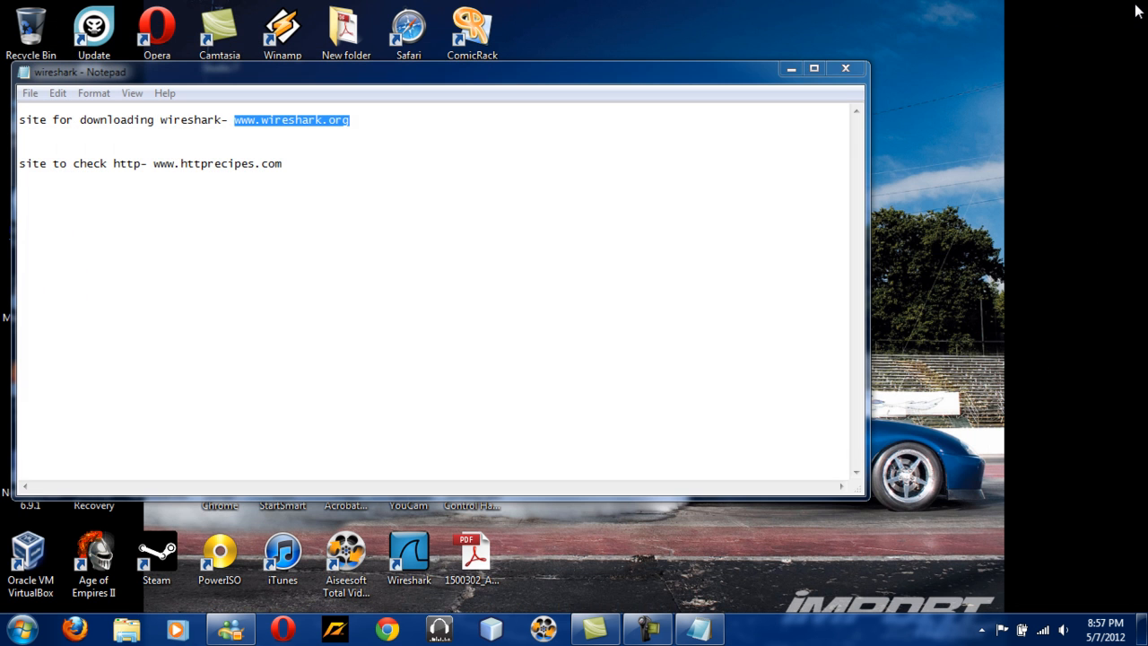
{"action": "left_click", "coordinate": [837, 76]}
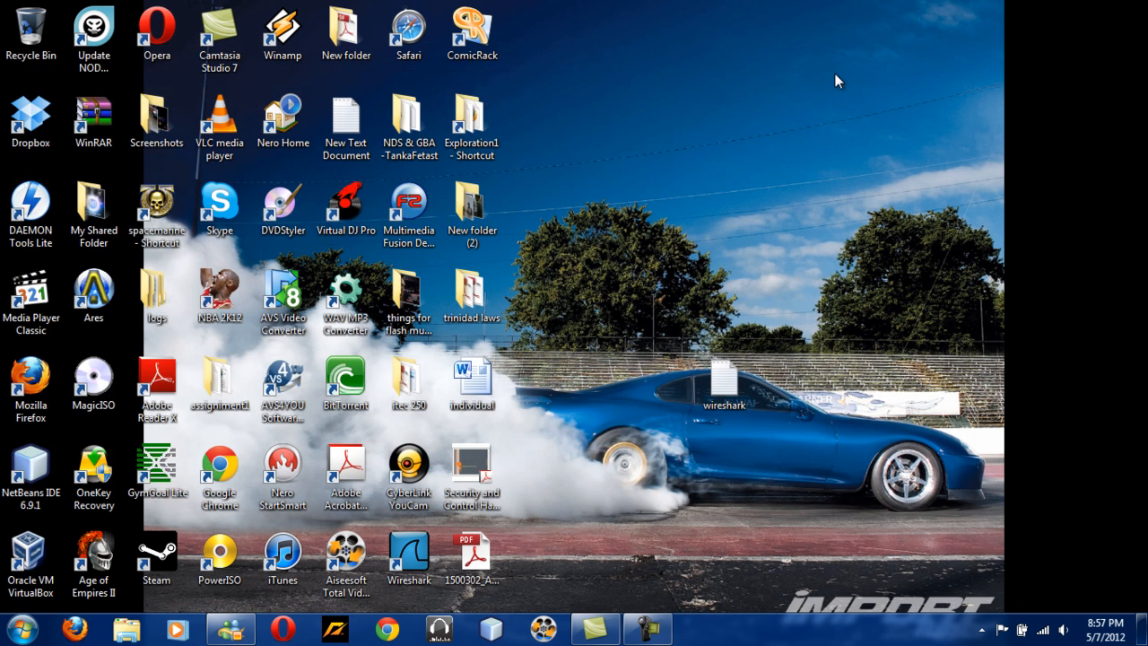
{"action": "left_click", "coordinate": [398, 562]}
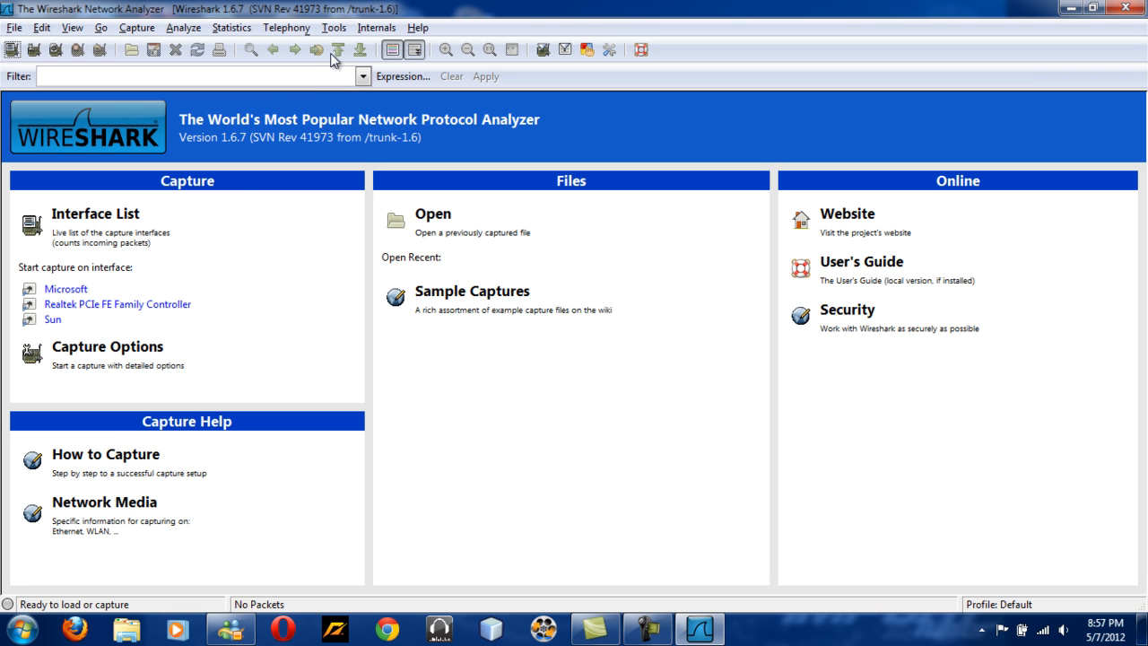
Start a live capture on the Microsoft interface from the capture interfaces list, then stop it.
{"action": "left_click", "coordinate": [143, 28]}
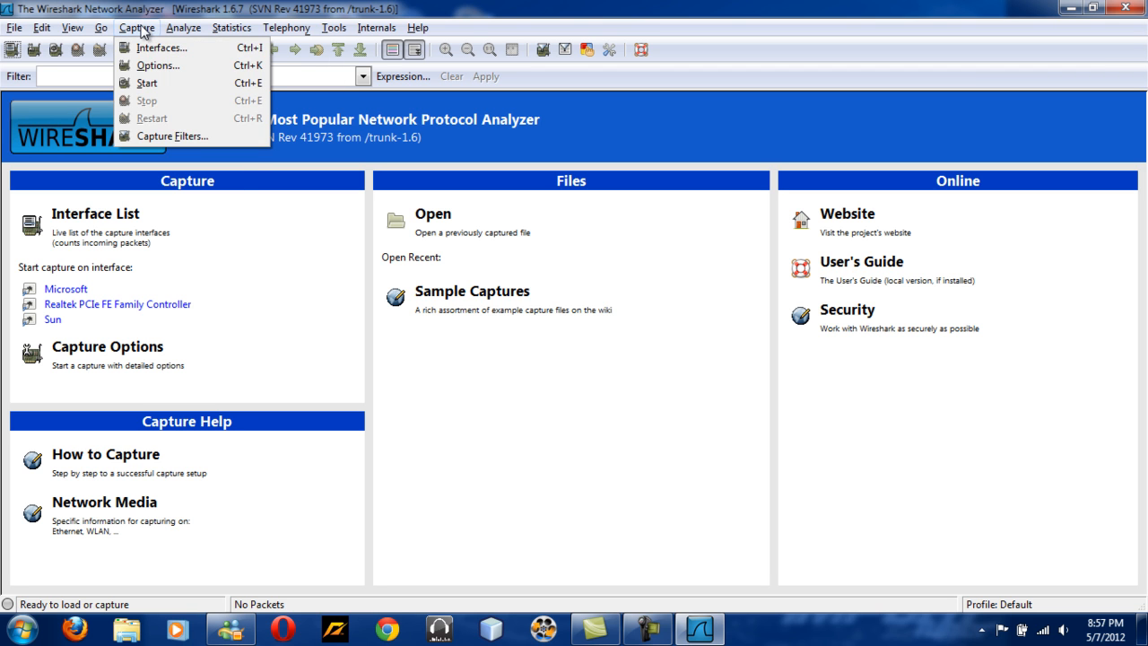
{"action": "left_click", "coordinate": [151, 50]}
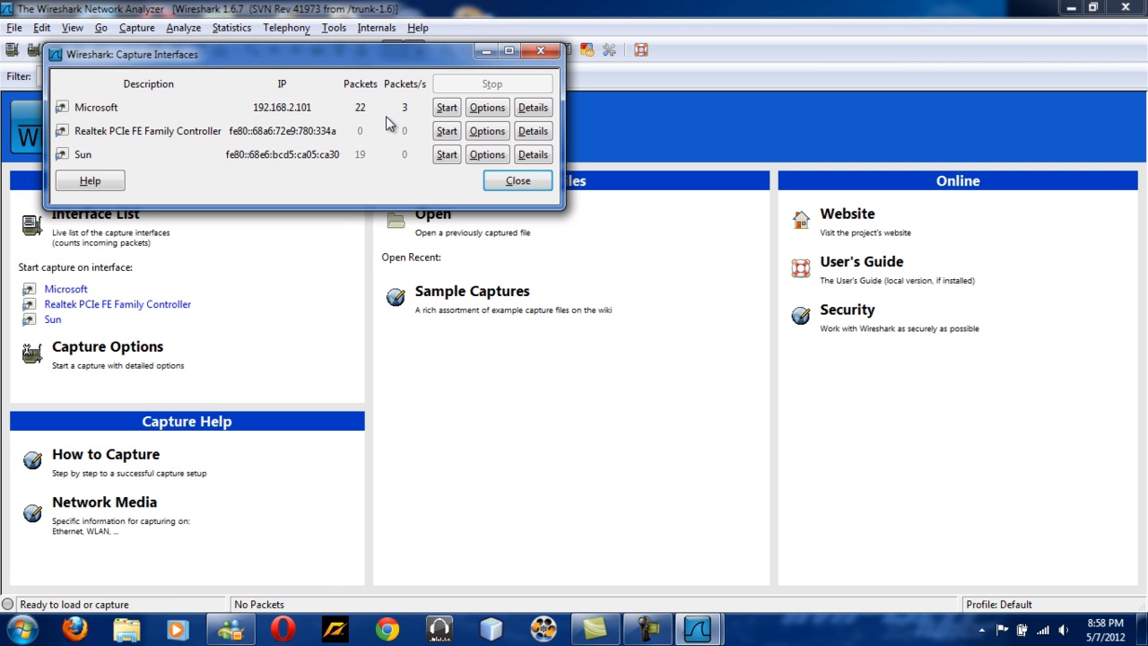
{"action": "left_click", "coordinate": [442, 107]}
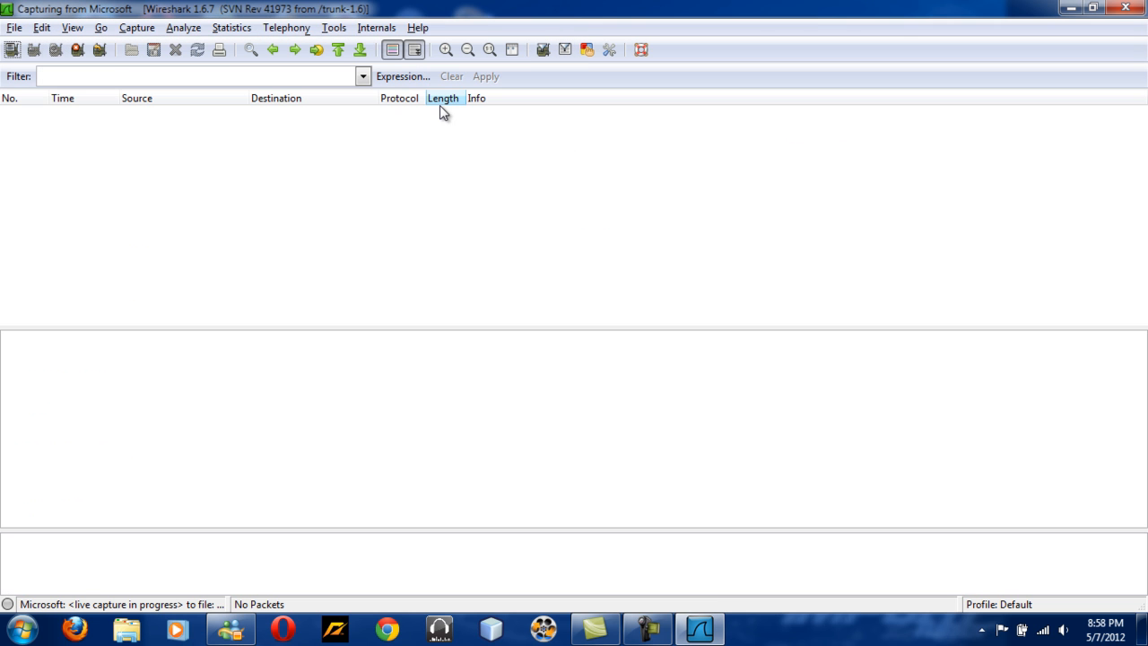
{"action": "key", "text": "ctrl+e"}
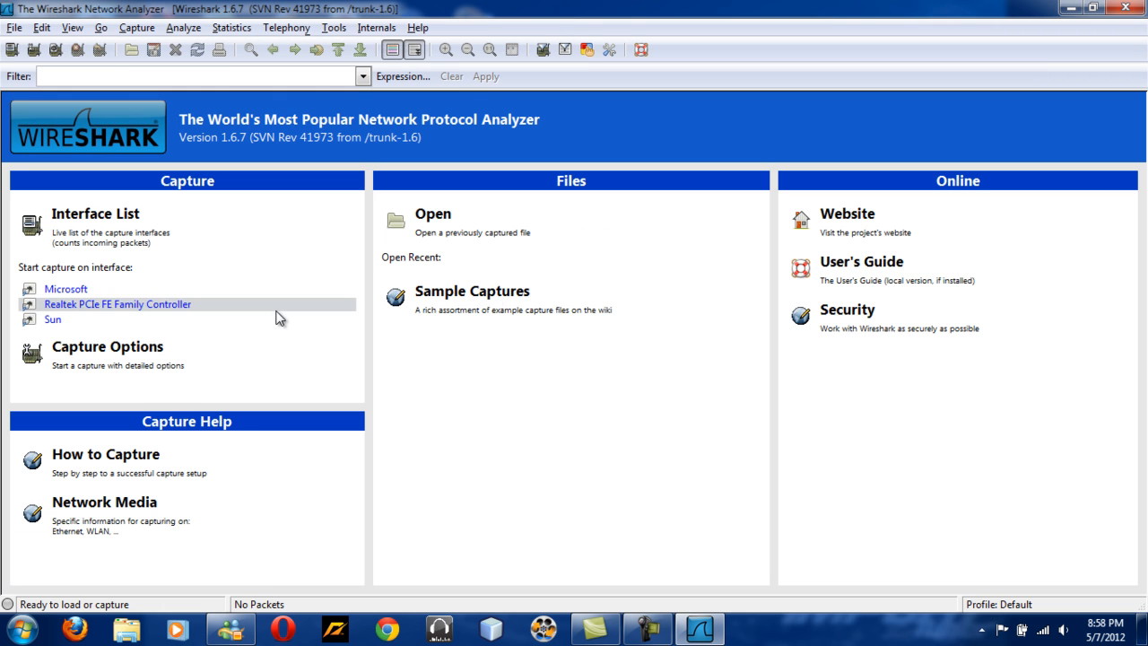
Minimize Wireshark, switch to Firefox and open its Options dialog.
{"action": "left_click", "coordinate": [1067, 9]}
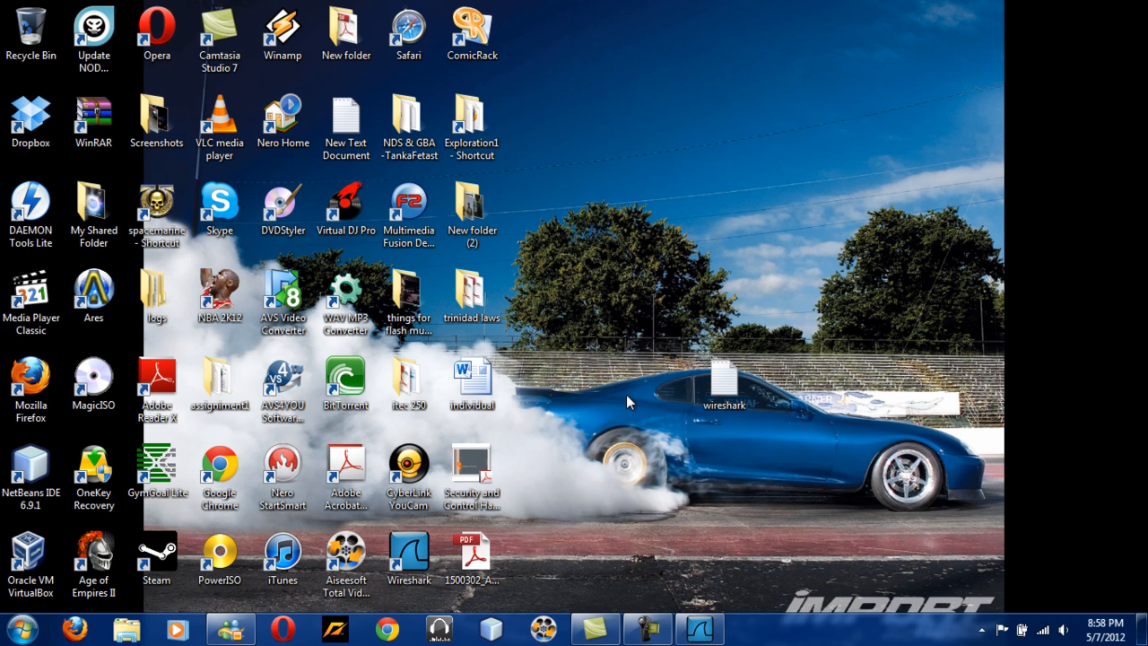
{"action": "left_click", "coordinate": [74, 628]}
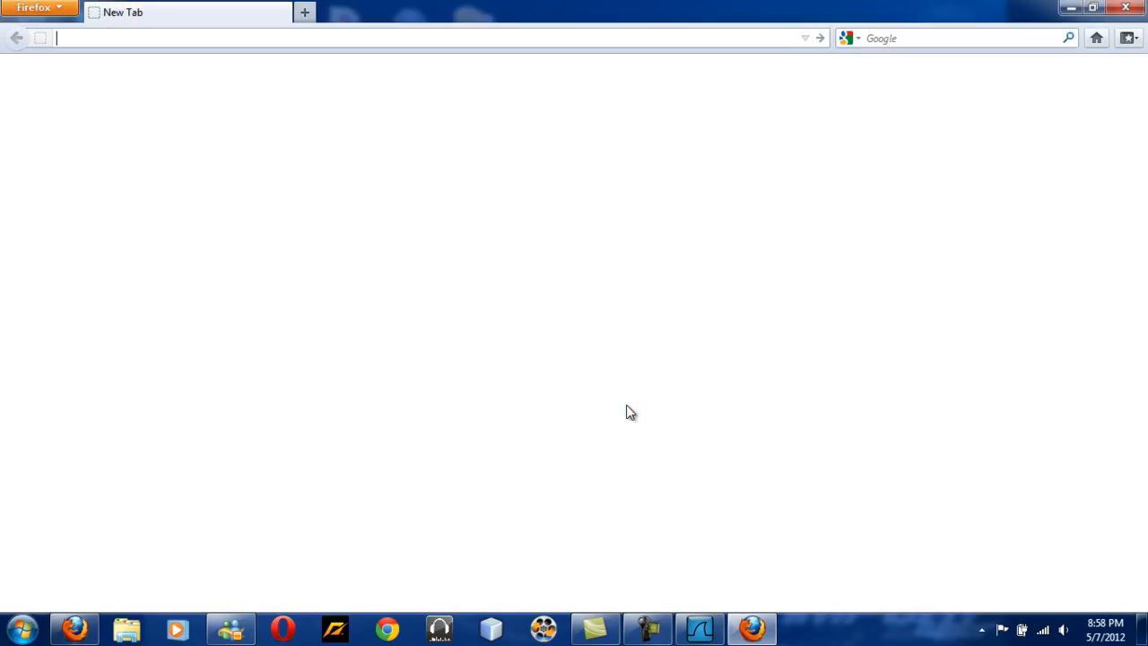
{"action": "left_click", "coordinate": [66, 9]}
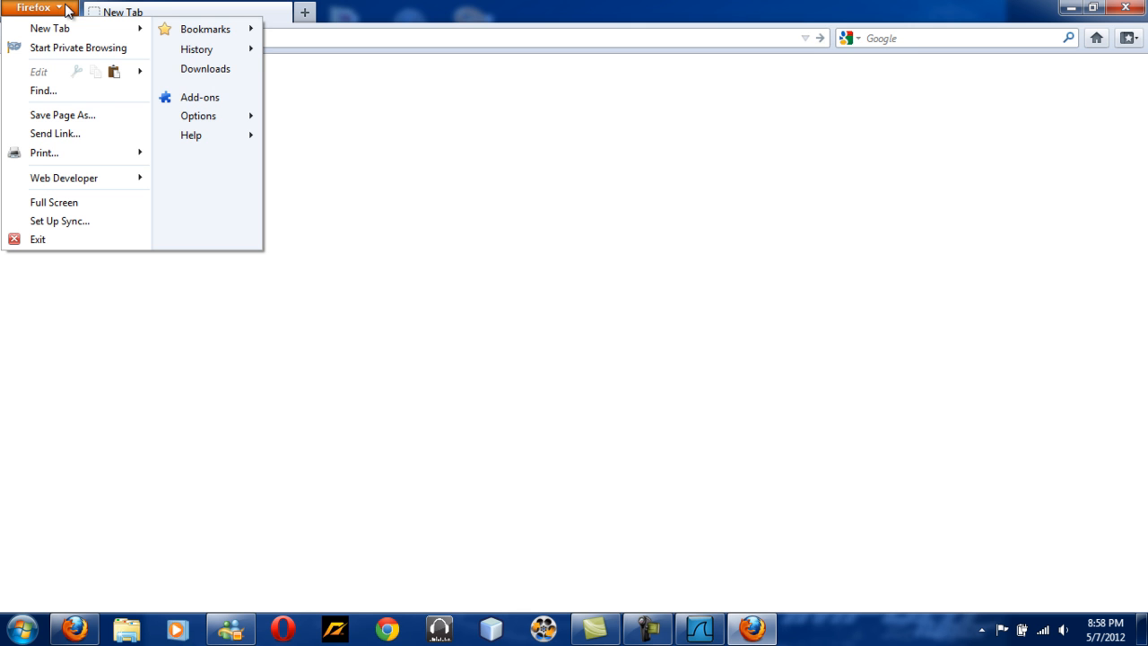
{"action": "left_click", "coordinate": [231, 121]}
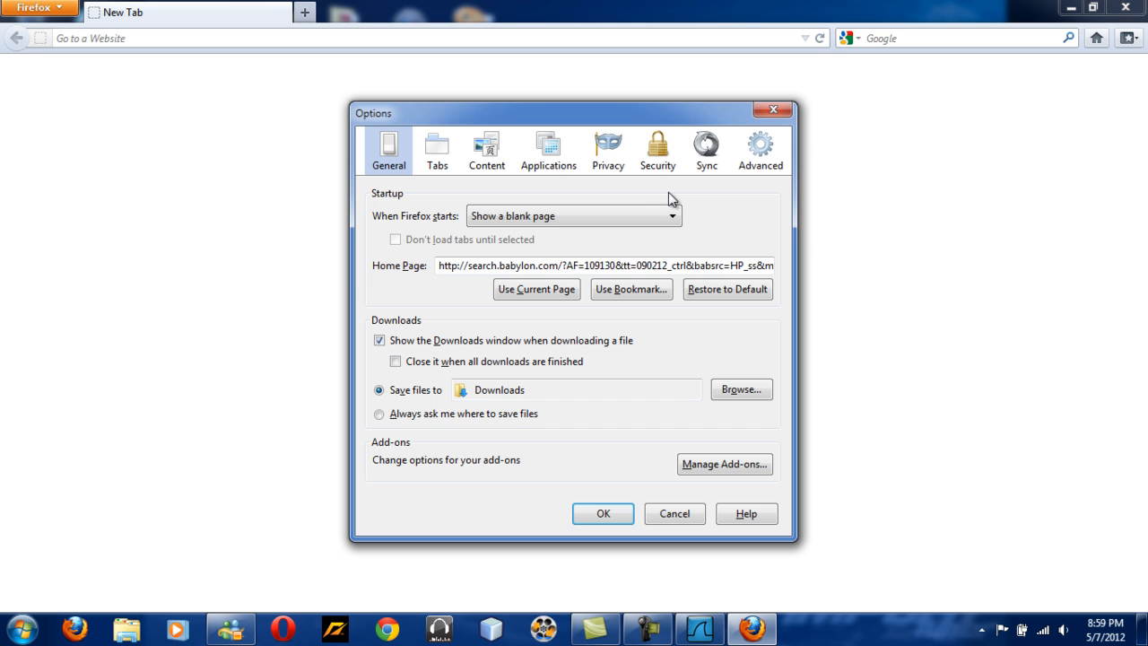
Set Firefox's startup option to Show my home page.
{"action": "left_click", "coordinate": [643, 205]}
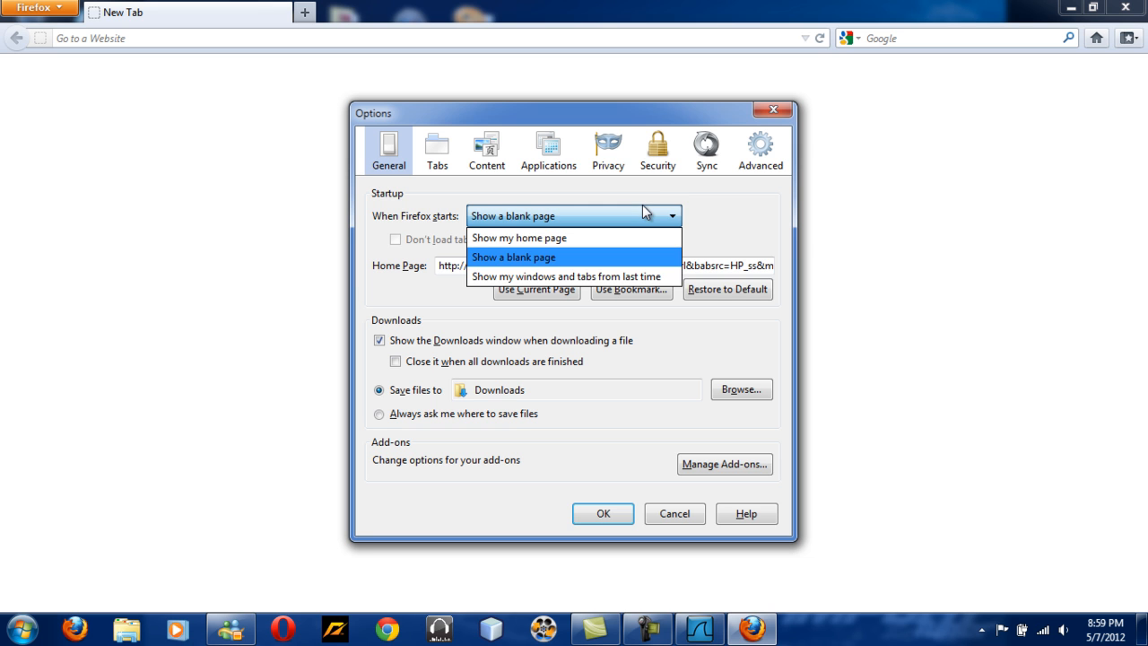
{"action": "left_click", "coordinate": [765, 200]}
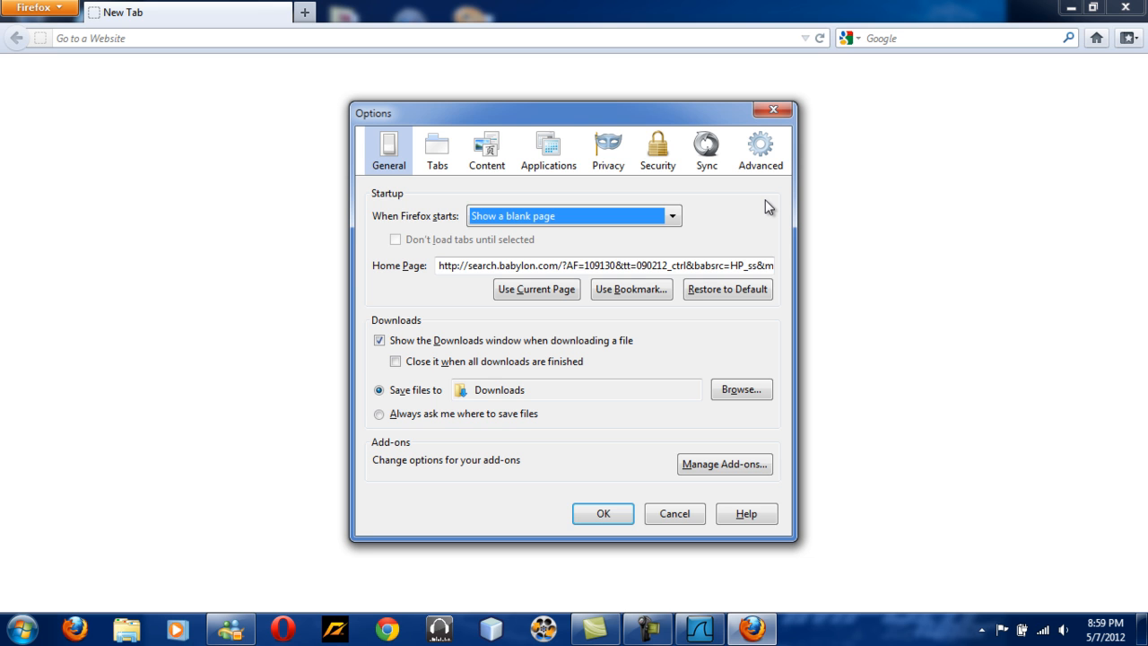
{"action": "left_click", "coordinate": [667, 266]}
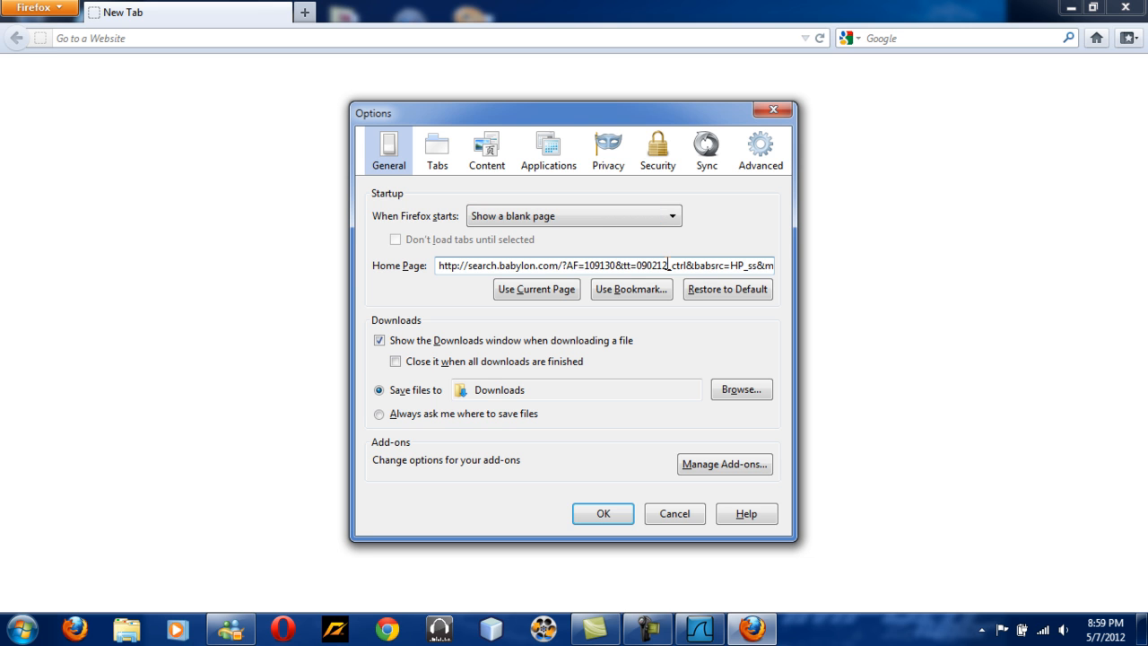
{"action": "left_click", "coordinate": [642, 218]}
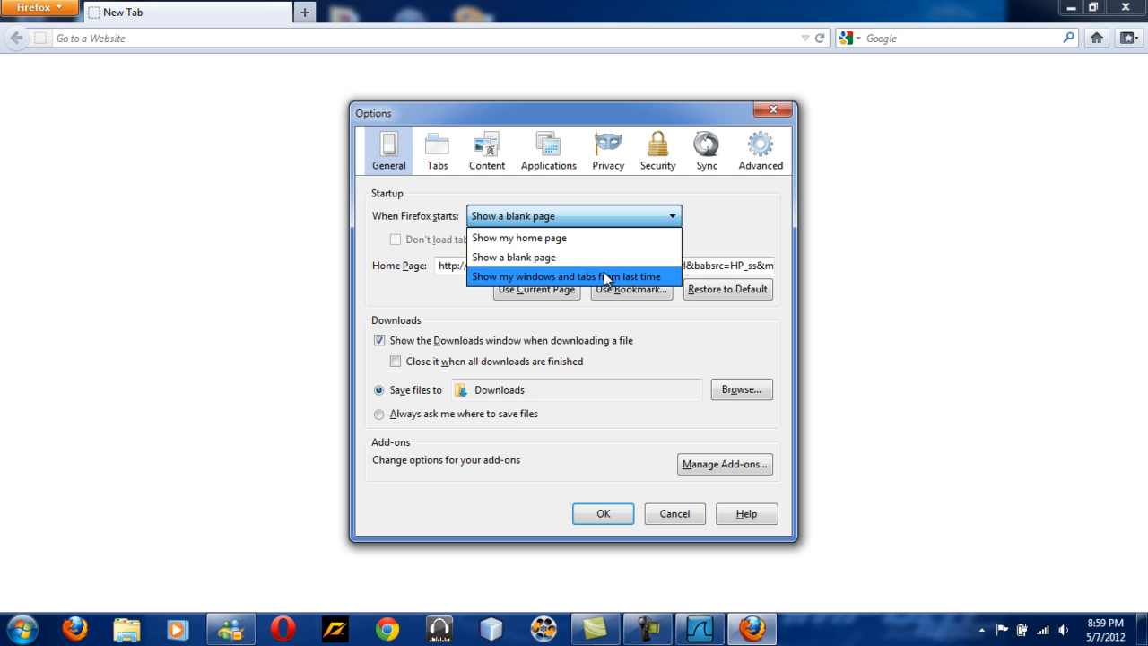
{"action": "left_click", "coordinate": [575, 238]}
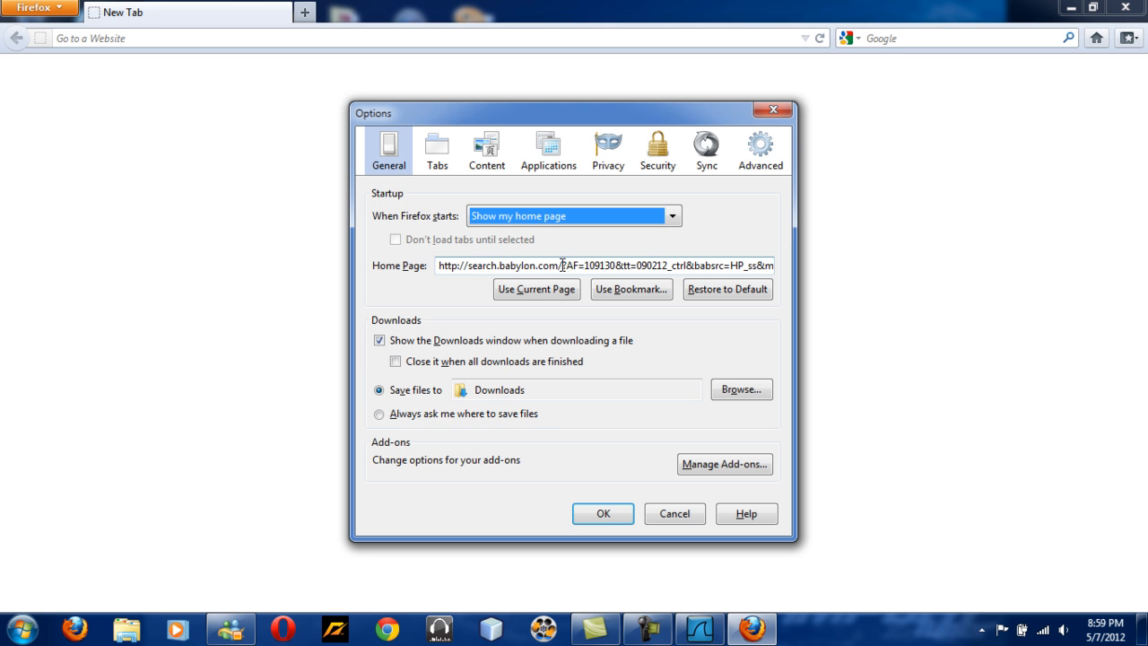
Confirm the startup option and restart Firefox to load its home page.
{"action": "left_click", "coordinate": [601, 515]}
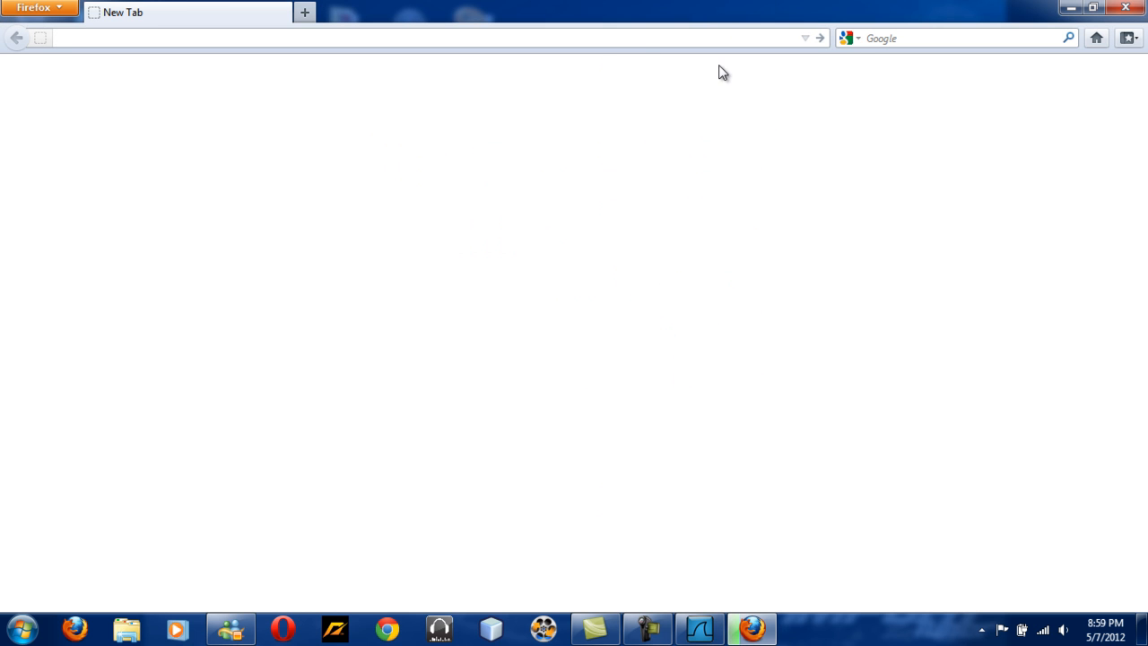
{"action": "left_click", "coordinate": [1123, 7]}
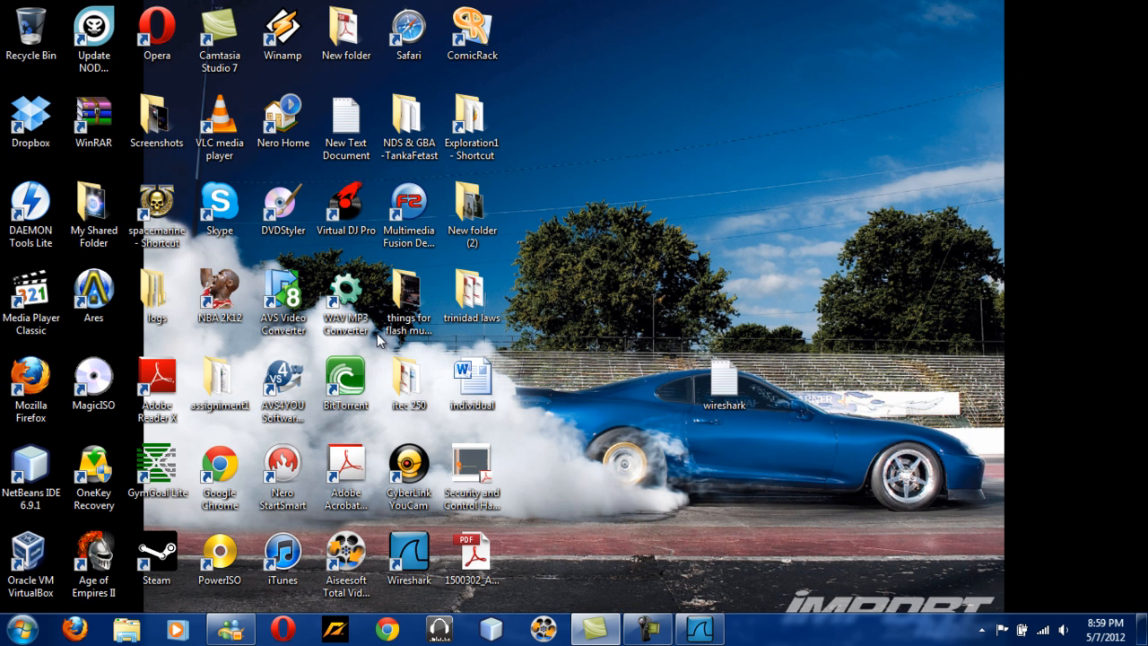
{"action": "left_click", "coordinate": [71, 633]}
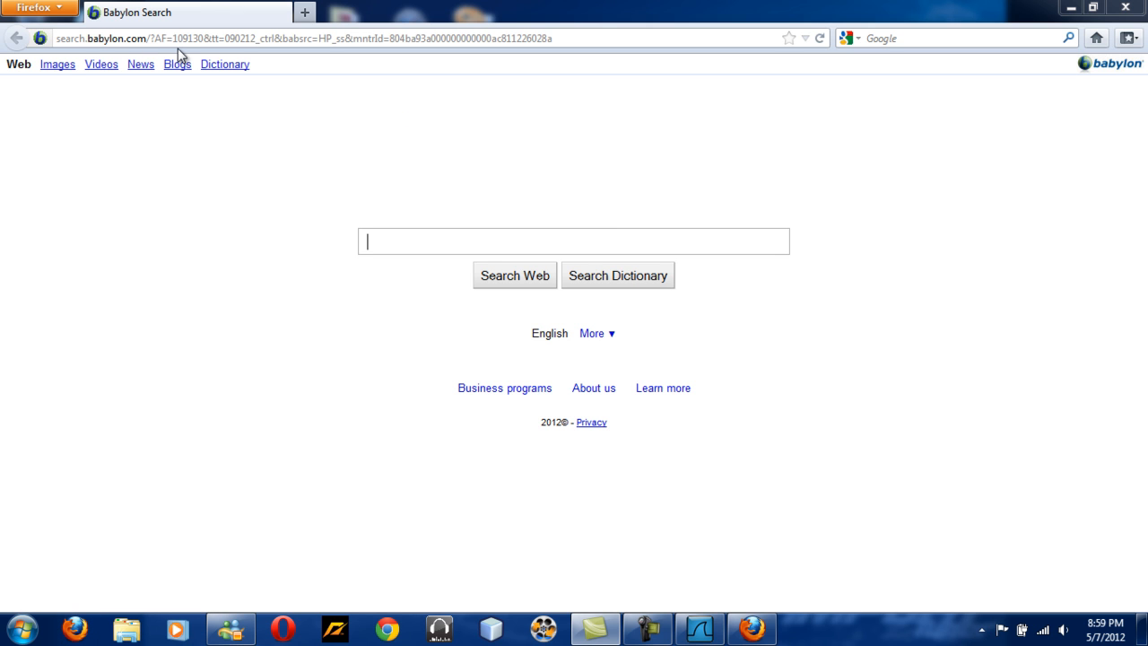
Set Firefox's startup option to Show a blank page and confirm the Options dialog.
{"action": "left_click", "coordinate": [64, 7]}
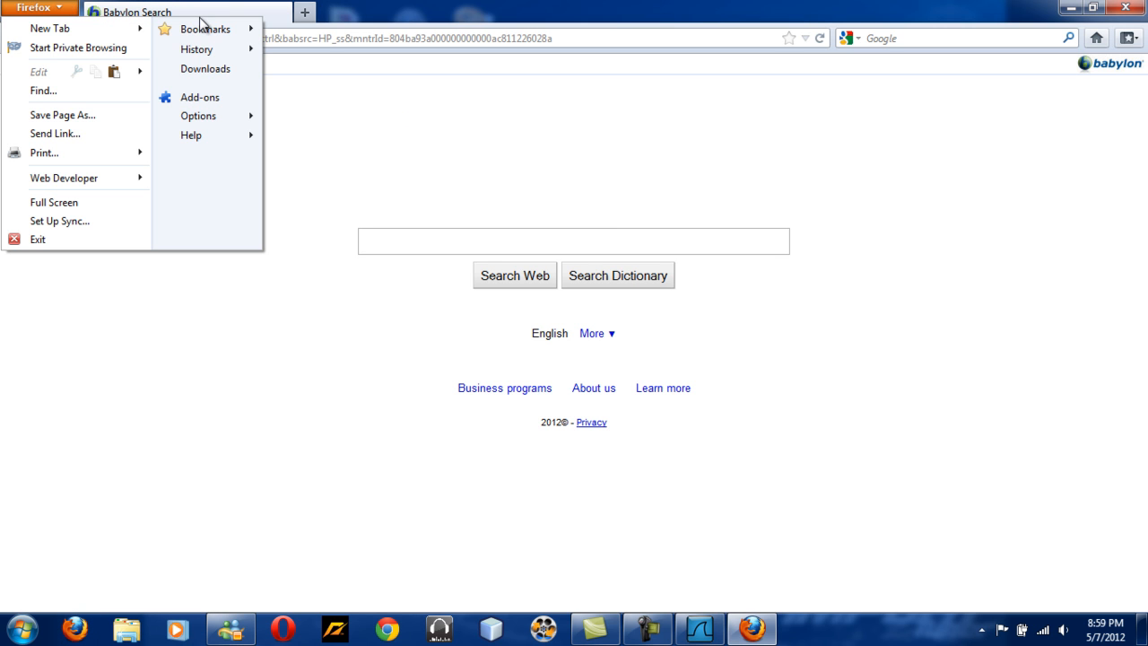
{"action": "mouse_move", "coordinate": [194, 123]}
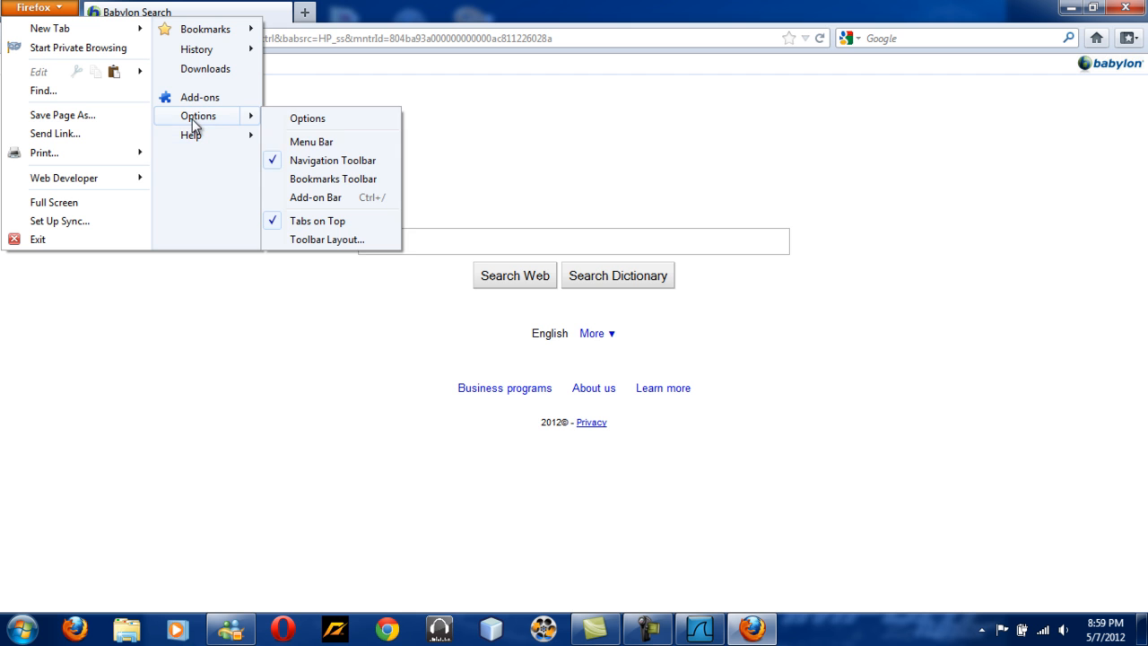
{"action": "left_click", "coordinate": [322, 122]}
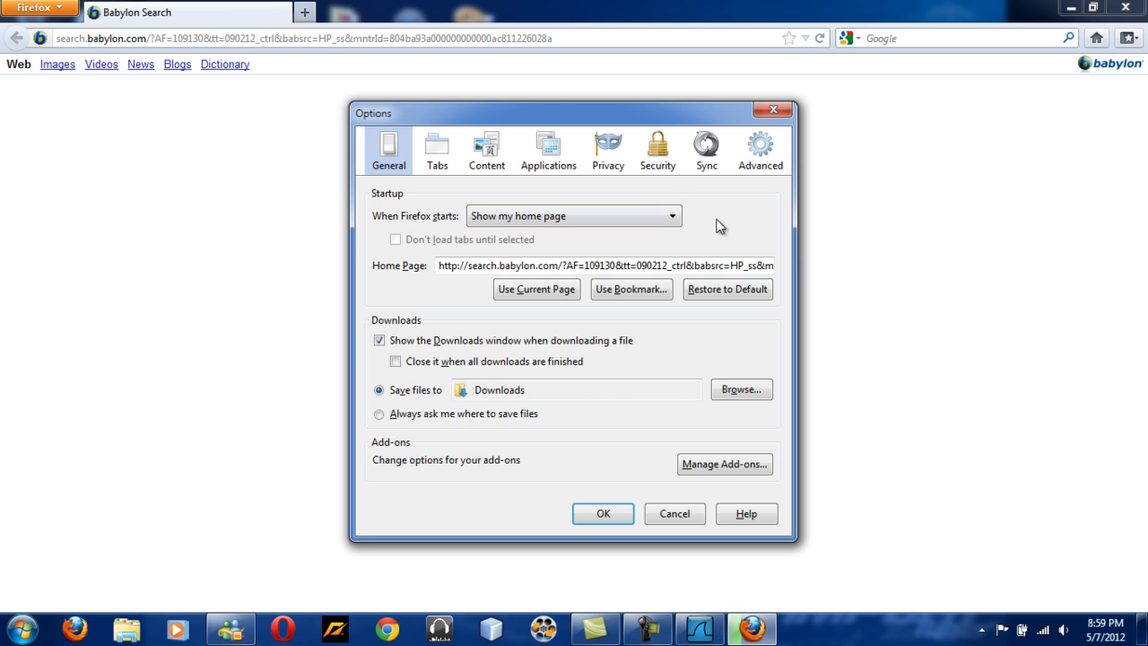
{"action": "left_click", "coordinate": [672, 213]}
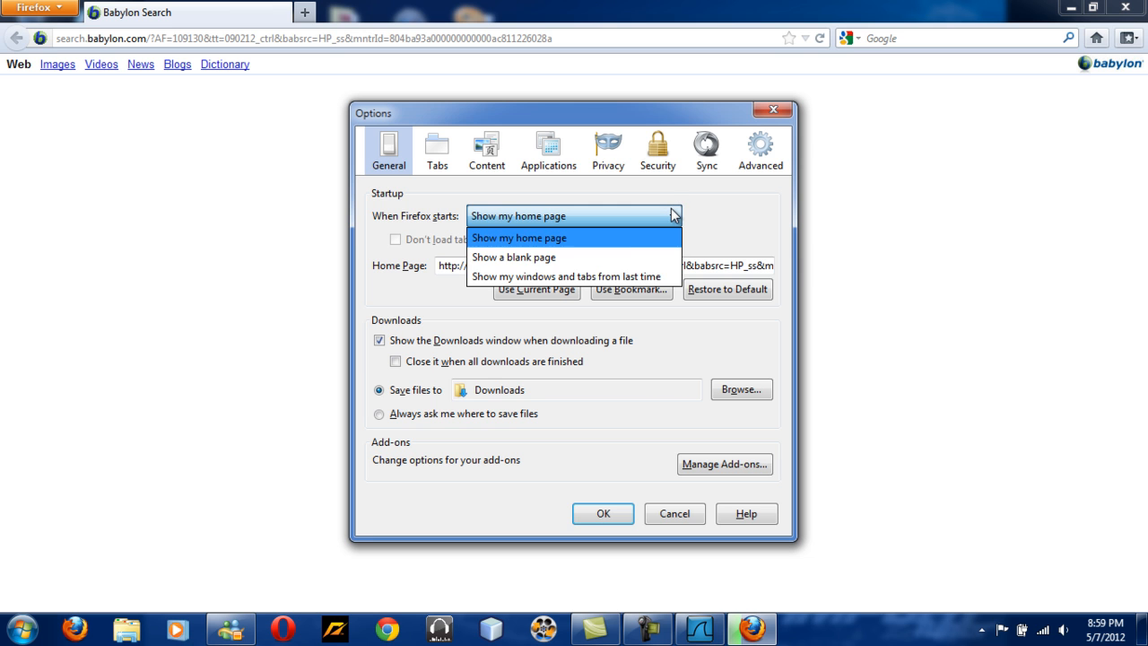
{"action": "left_click", "coordinate": [626, 259]}
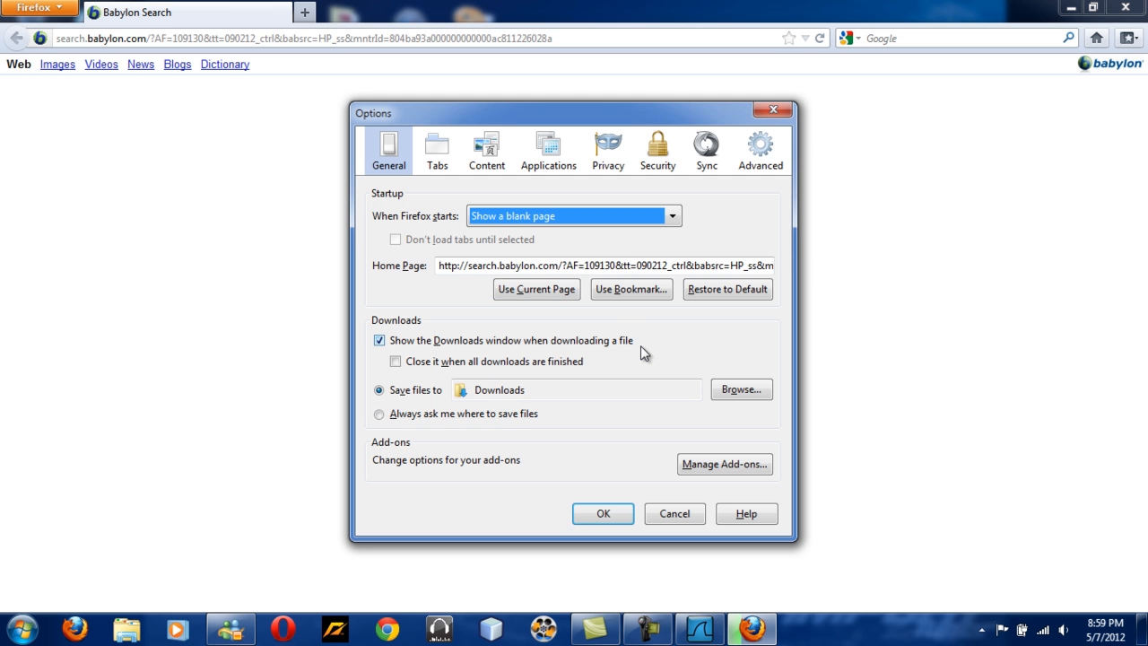
{"action": "left_click", "coordinate": [602, 513]}
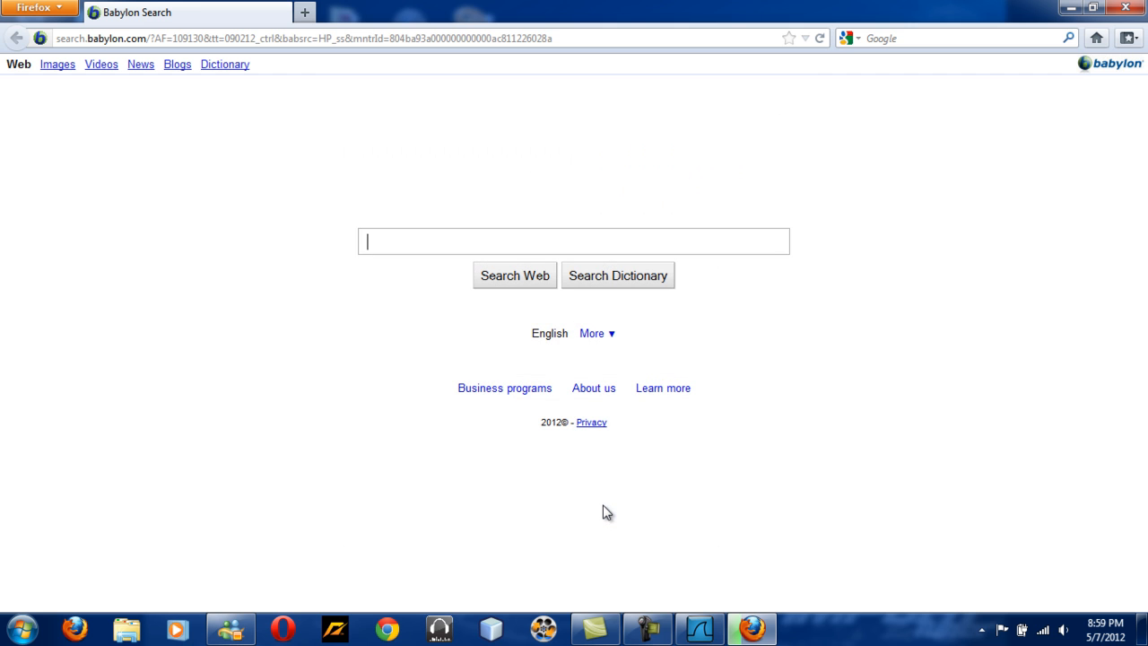
Restart Firefox and minimize its window.
{"action": "left_click", "coordinate": [1125, 7]}
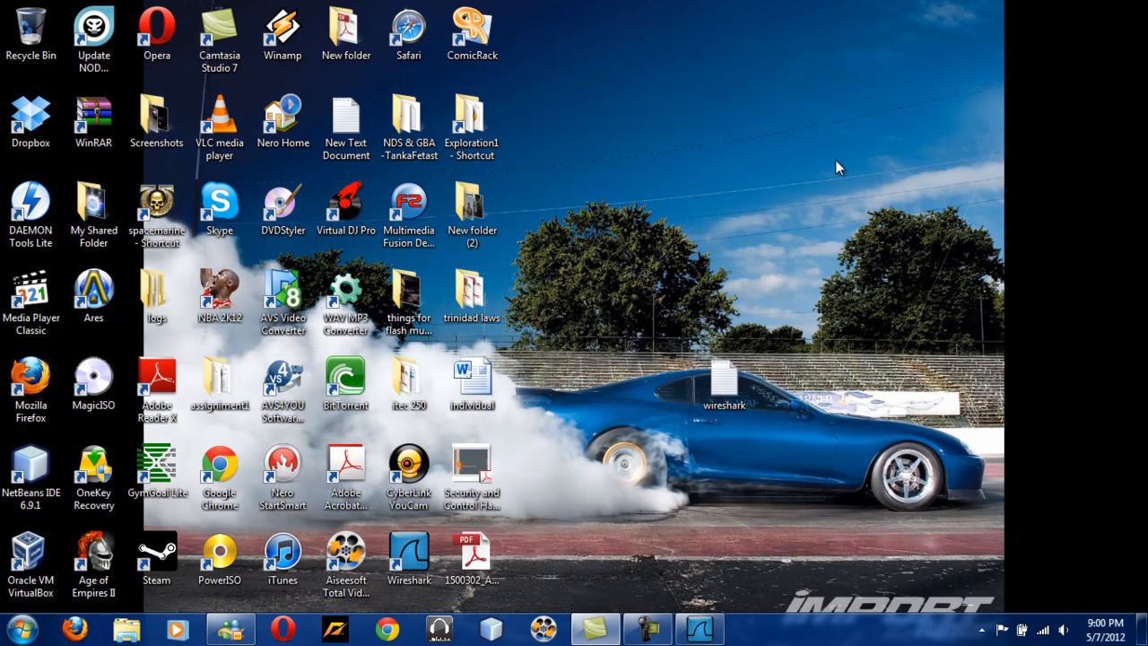
{"action": "left_click", "coordinate": [77, 627]}
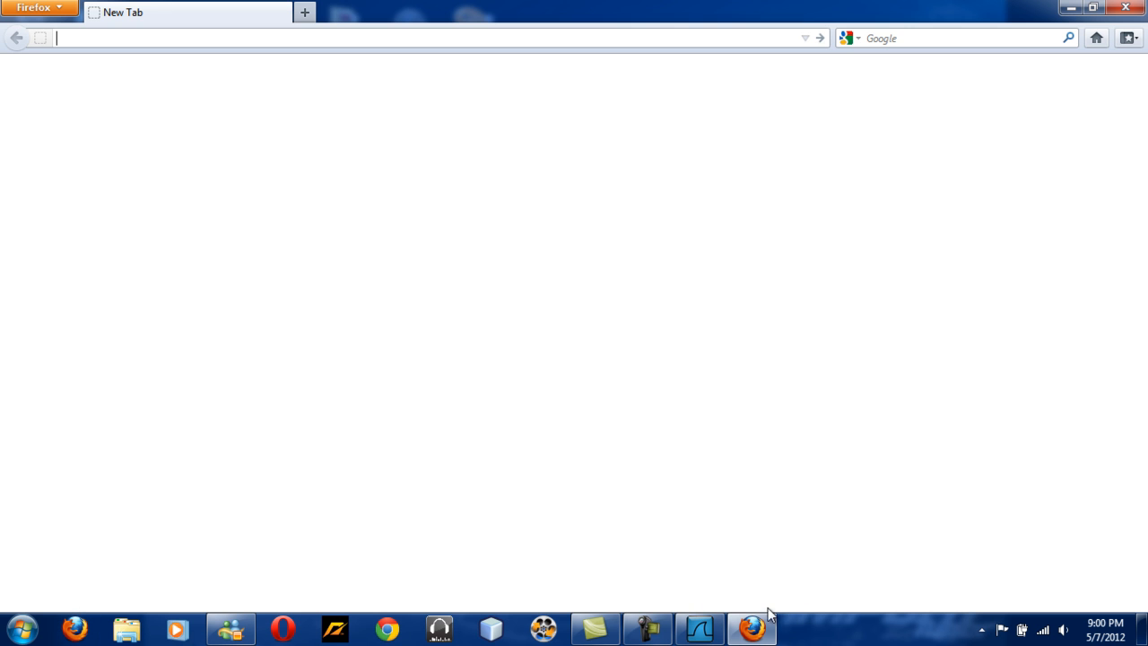
{"action": "left_click", "coordinate": [1071, 7]}
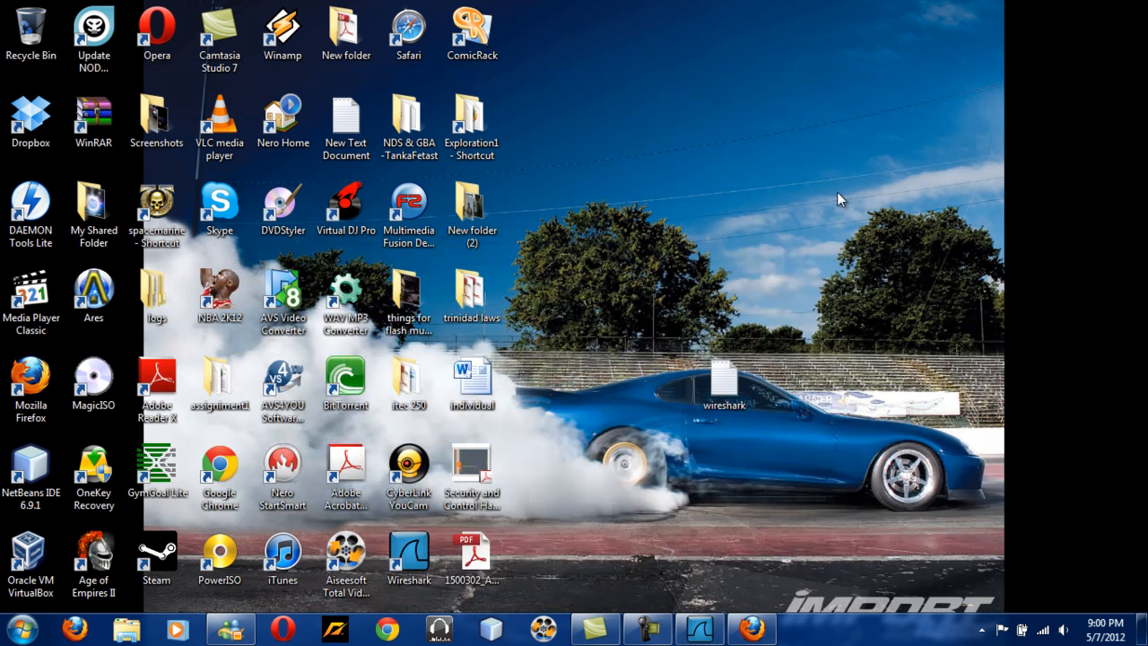
{"action": "double_click", "coordinate": [726, 372]}
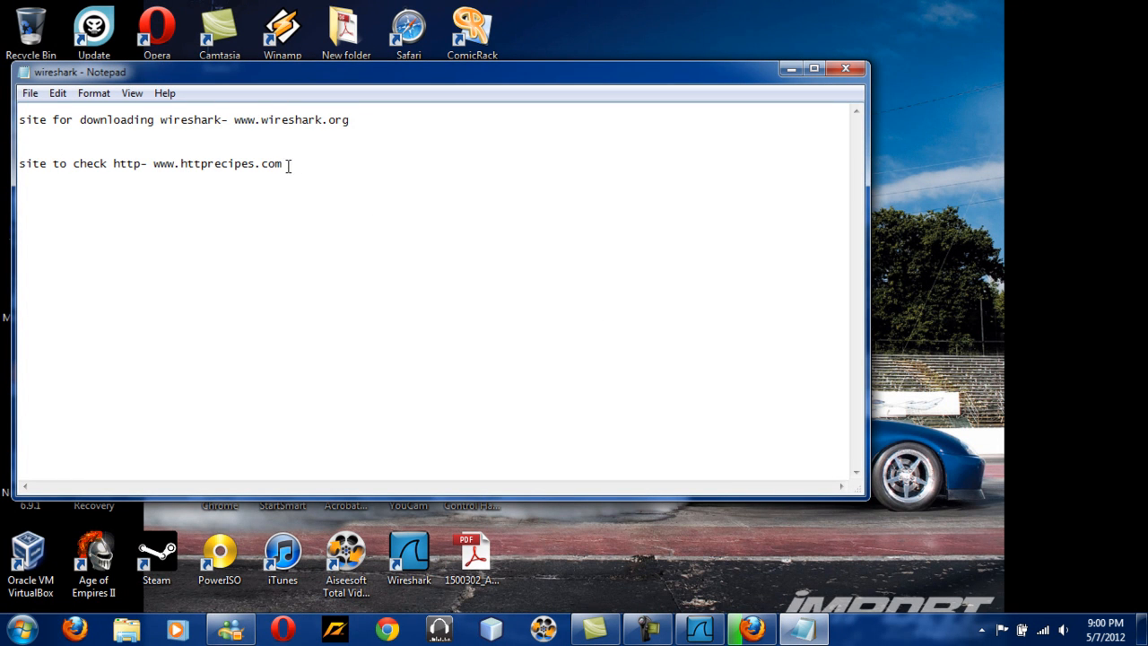
{"action": "left_click_drag", "start_coordinate": [283, 164], "coordinate": [155, 167]}
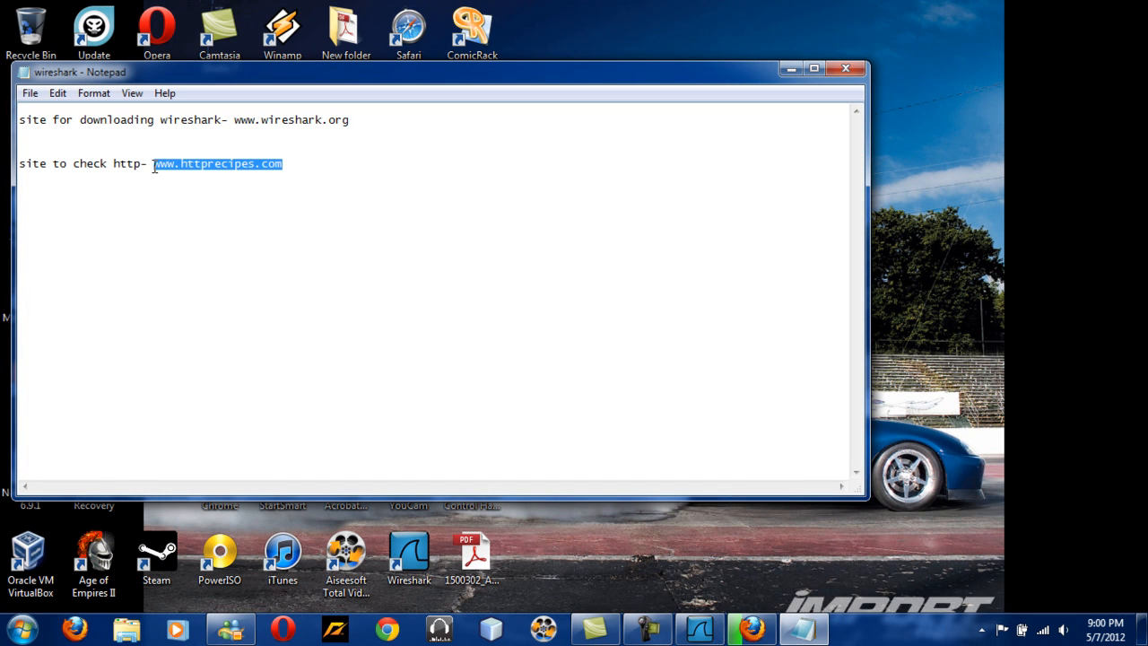
{"action": "right_click", "coordinate": [154, 167]}
{"action": "left_click", "coordinate": [206, 224]}
{"action": "left_click", "coordinate": [752, 627]}
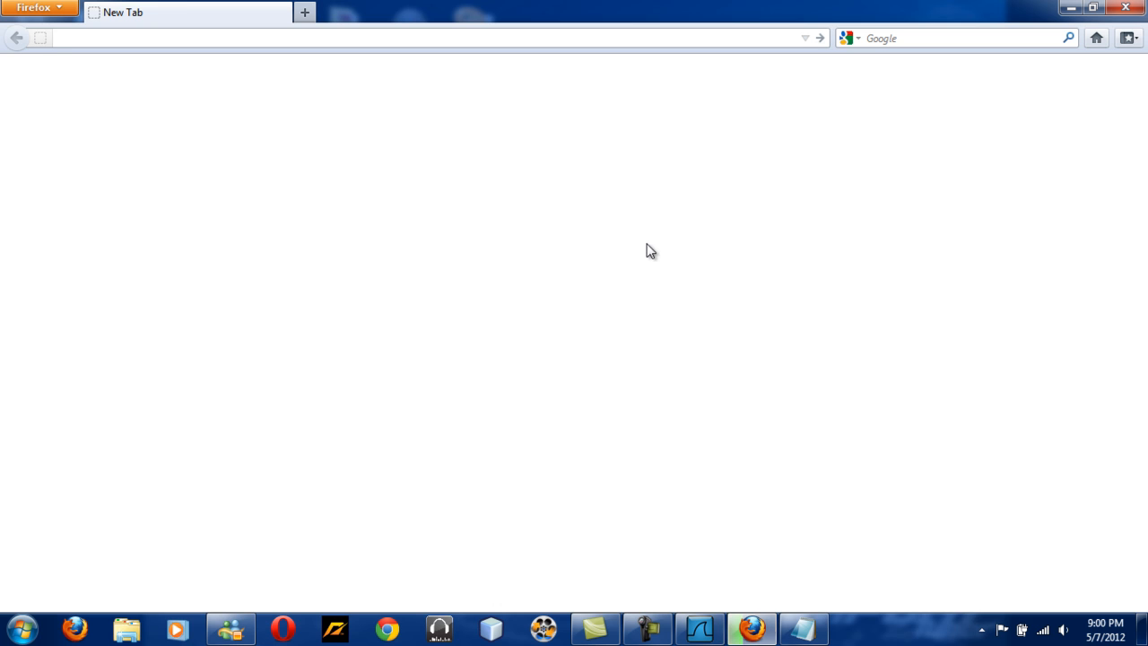
{"action": "left_click", "coordinate": [33, 7]}
{"action": "left_click", "coordinate": [473, 40]}
{"action": "right_click", "coordinate": [474, 44]}
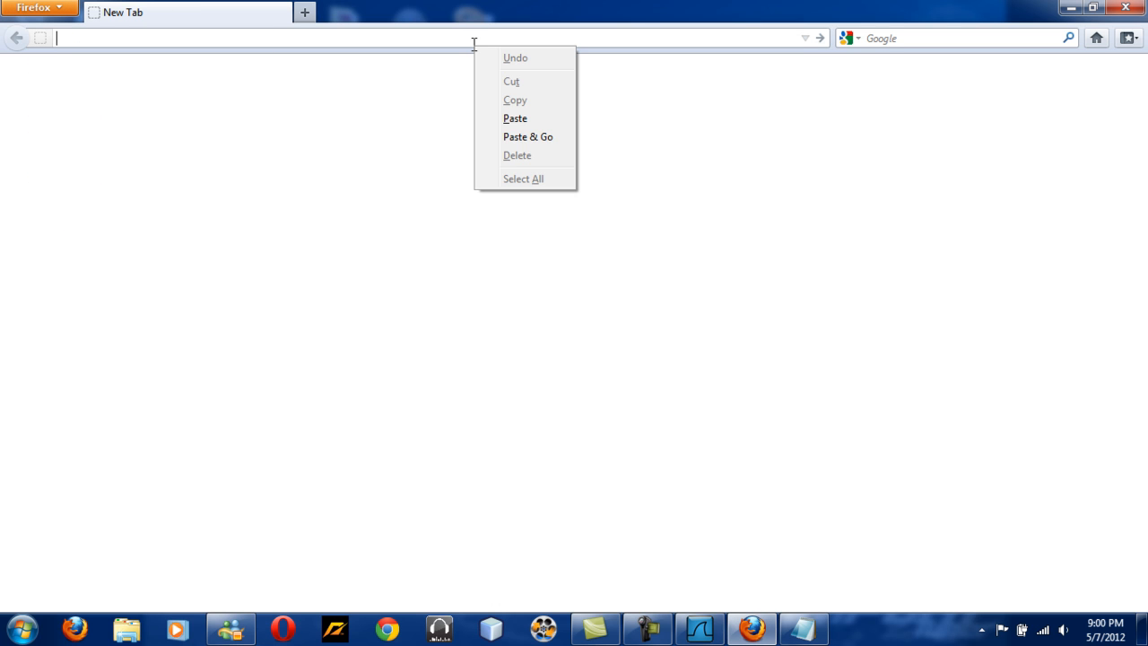
{"action": "left_click", "coordinate": [527, 120]}
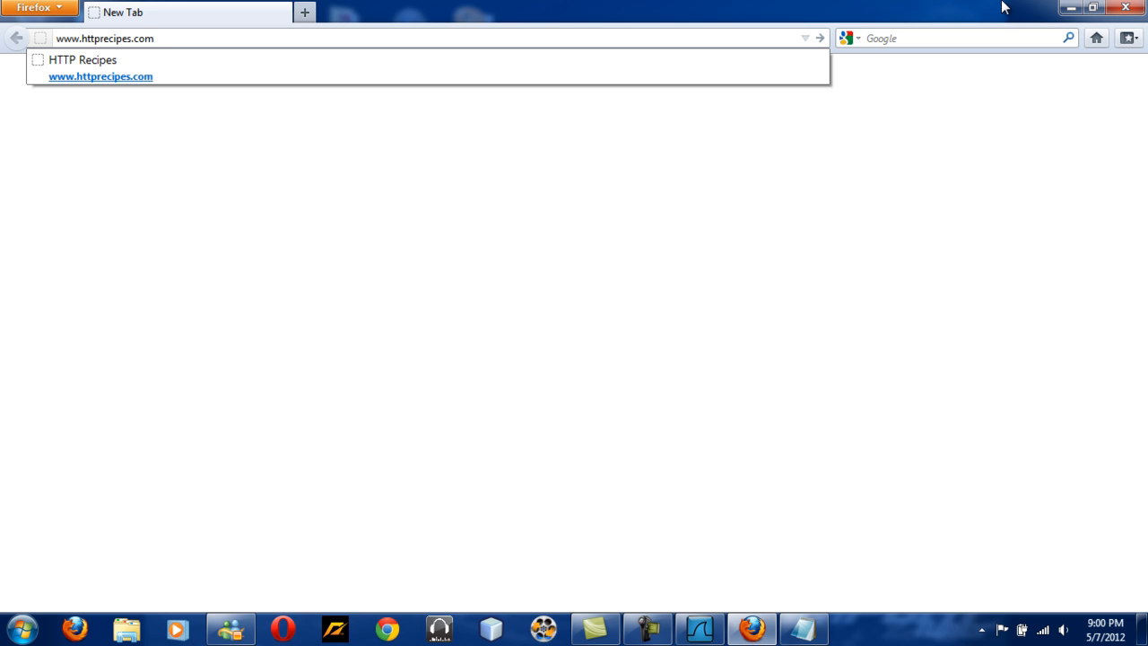
Arrange the windows so Wireshark sits in the upper half of the screen and Firefox below it.
{"action": "left_click_drag", "start_coordinate": [1002, 9], "coordinate": [755, 260]}
{"action": "left_click", "coordinate": [701, 627]}
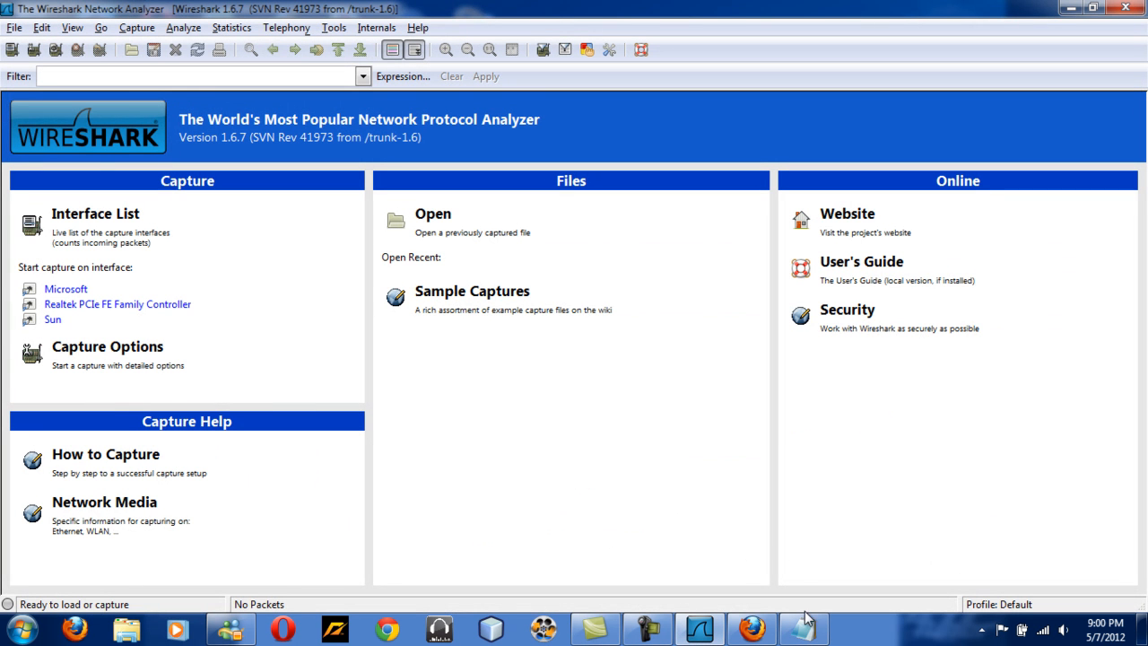
{"action": "left_click", "coordinate": [752, 628]}
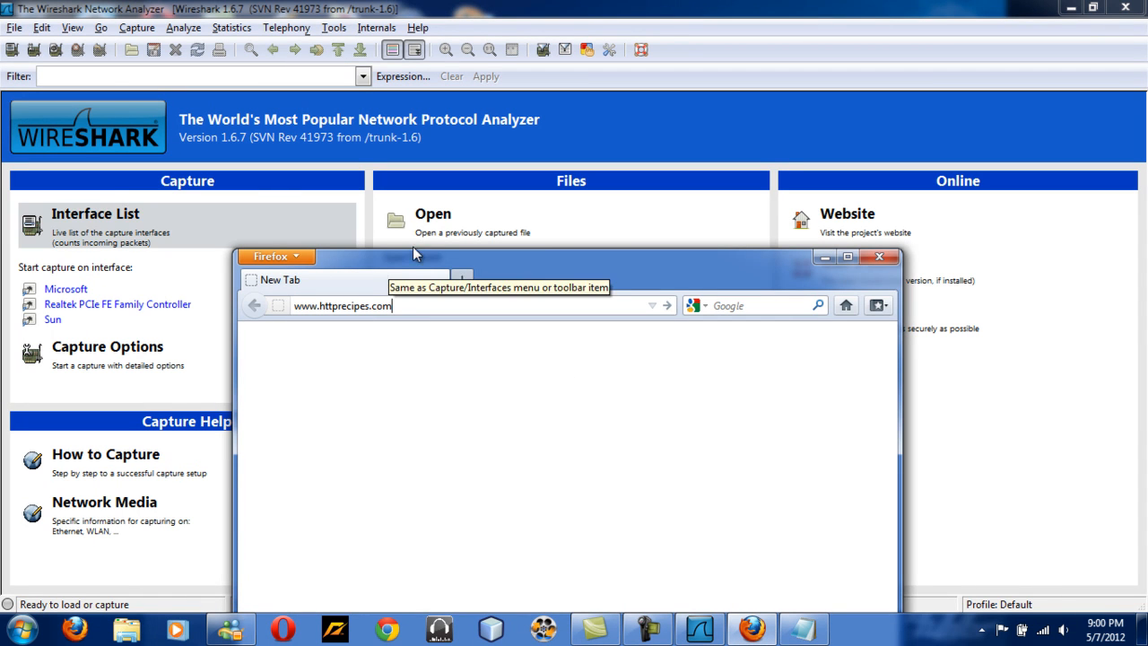
{"action": "left_click", "coordinate": [1103, 4]}
{"action": "left_click", "coordinate": [1101, 6]}
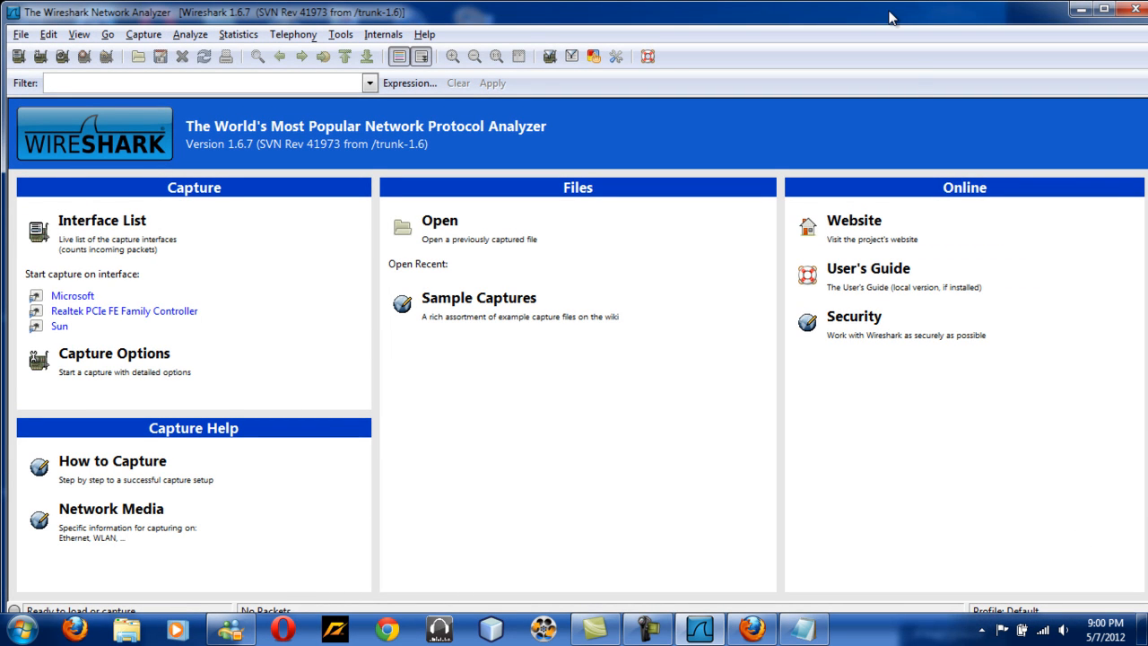
{"action": "left_click_drag", "start_coordinate": [890, 14], "coordinate": [803, 5]}
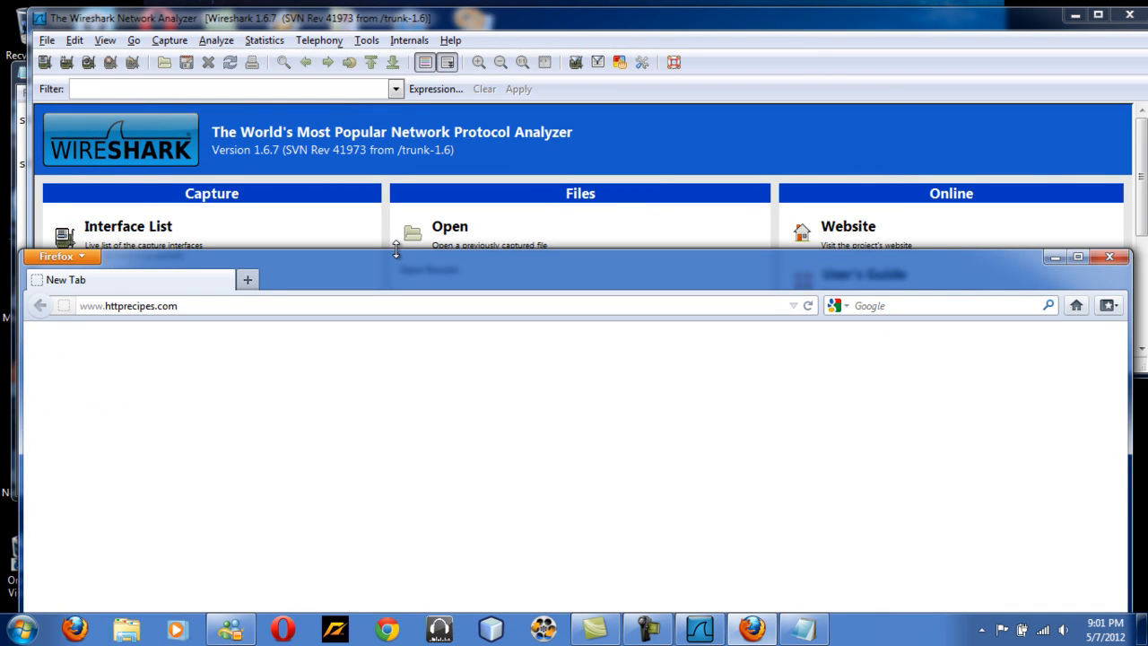
{"action": "left_click_drag", "start_coordinate": [395, 251], "coordinate": [371, 383]}
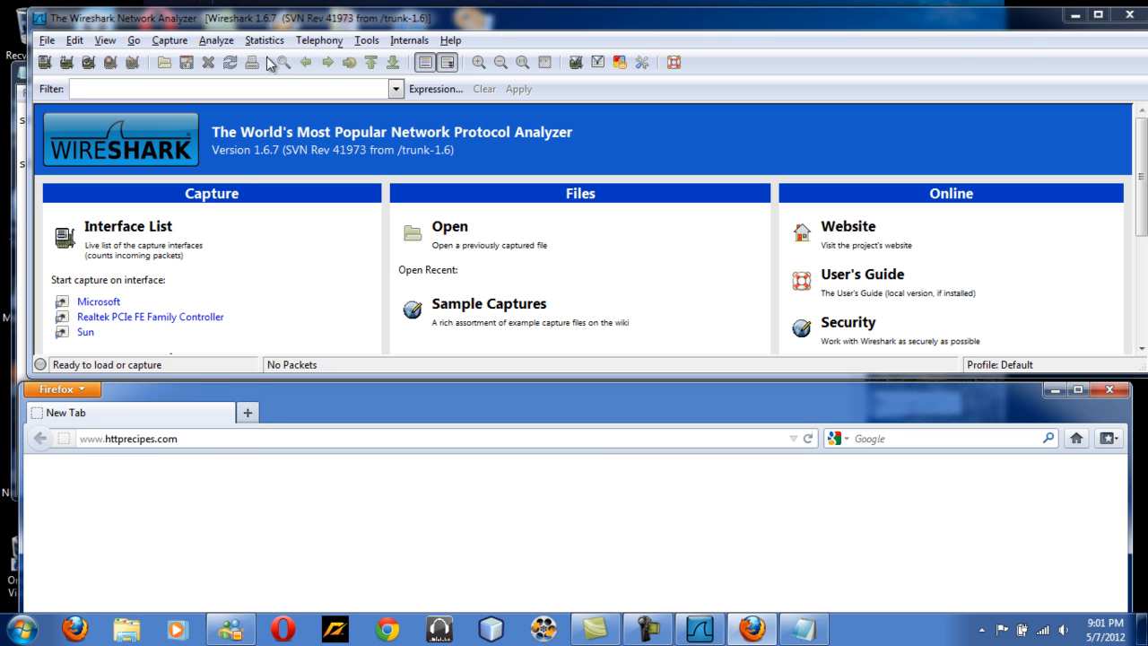
Start a live capture on the Microsoft interface from the capture interfaces list.
{"action": "left_click", "coordinate": [167, 42]}
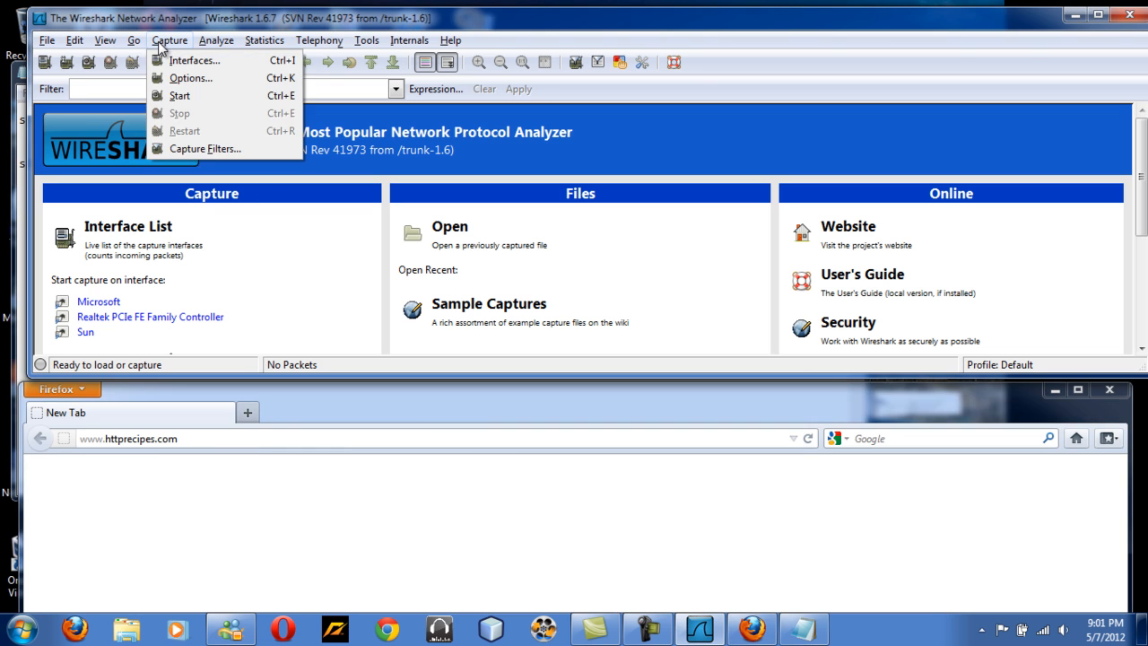
{"action": "left_click", "coordinate": [170, 60]}
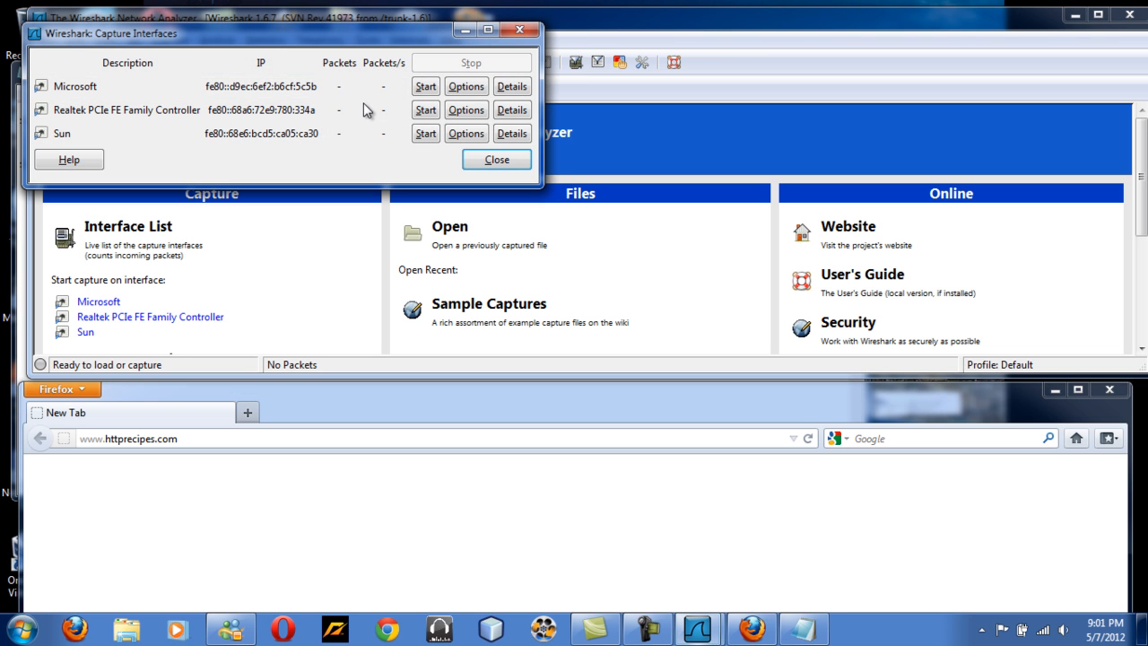
{"action": "left_click", "coordinate": [425, 86]}
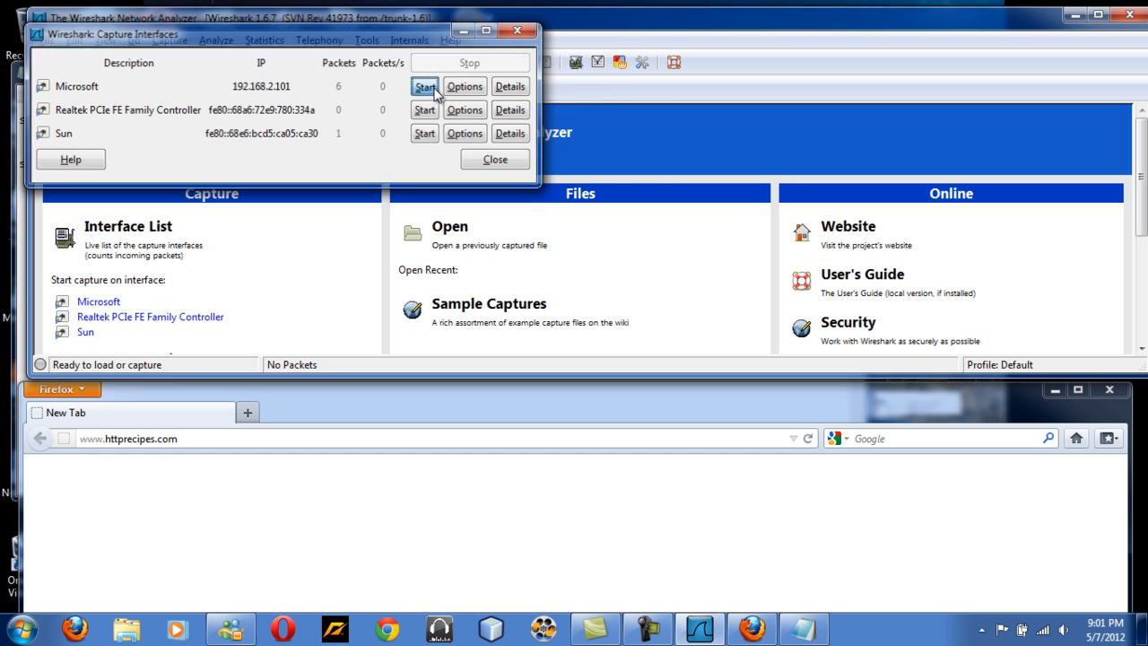
{"action": "left_click", "coordinate": [388, 557]}
{"action": "left_click", "coordinate": [348, 433]}
{"action": "key", "text": "Return"}
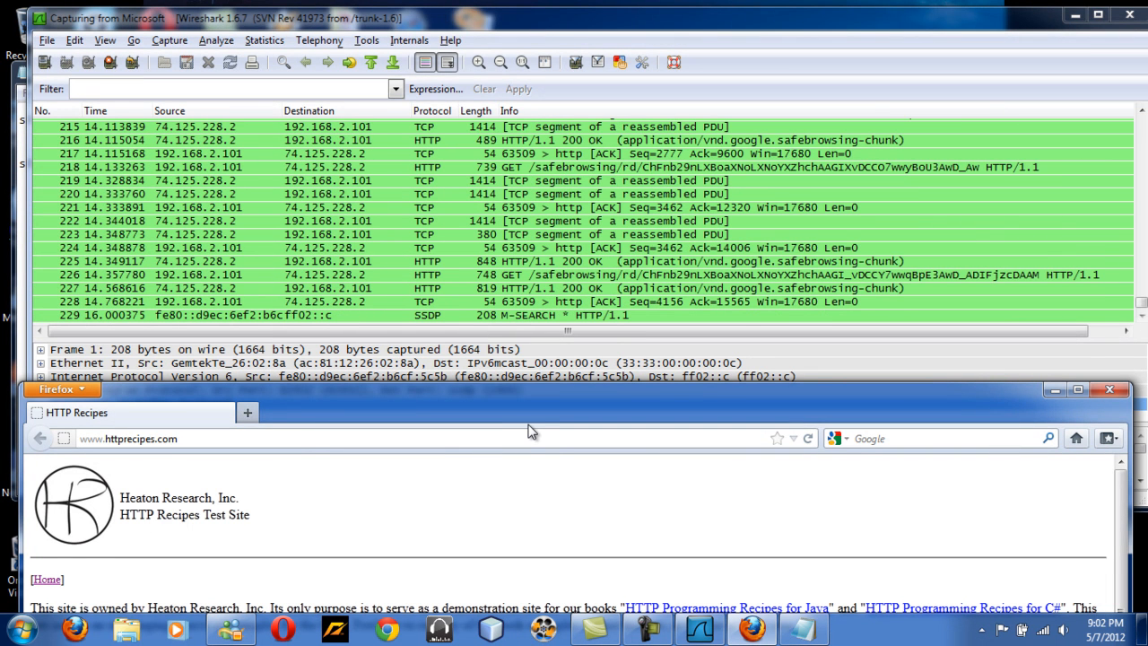
View the loaded HTTP Recipes page, then stop the running live capture.
{"action": "left_click_drag", "start_coordinate": [631, 389], "coordinate": [630, 117]}
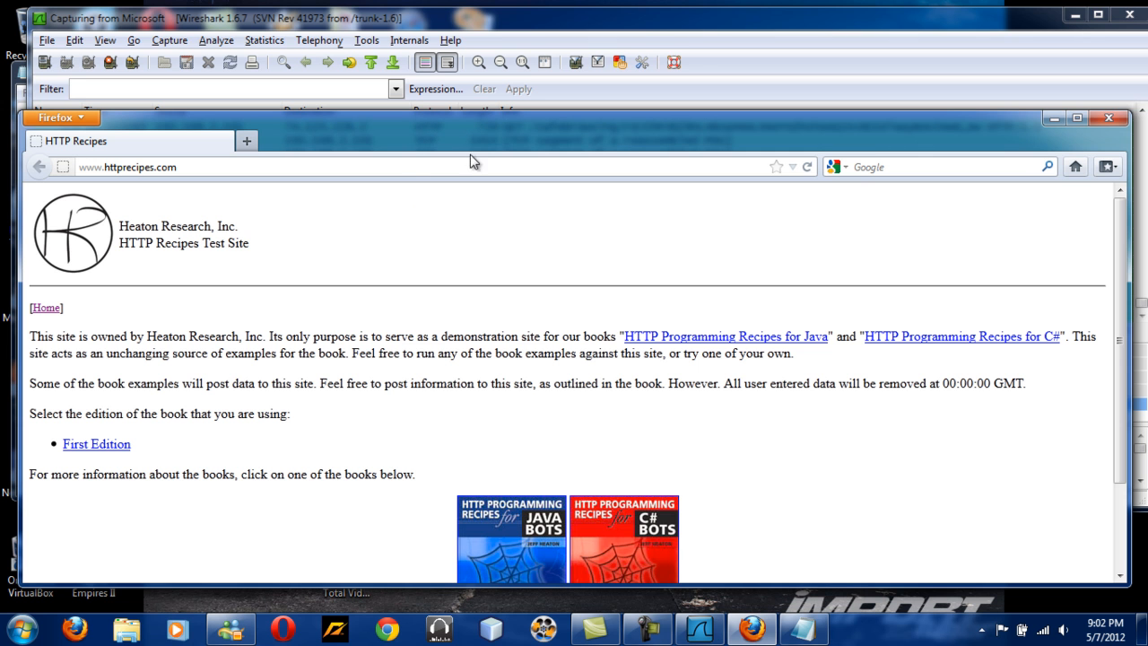
{"action": "left_click_drag", "start_coordinate": [545, 128], "coordinate": [536, 530]}
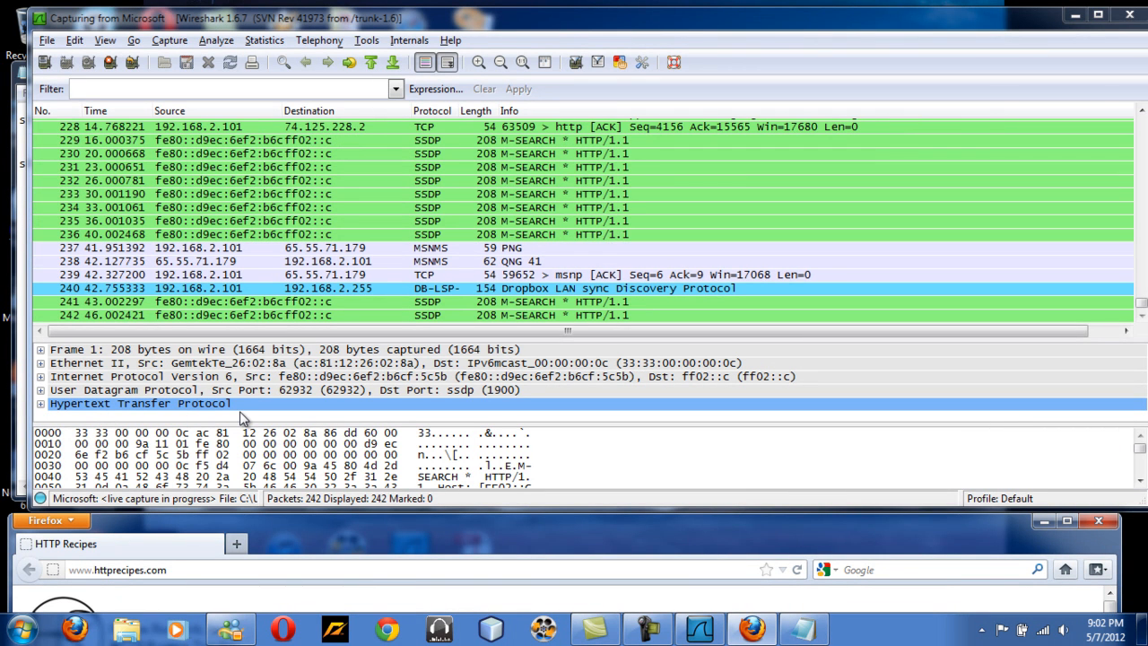
{"action": "left_click", "coordinate": [110, 62]}
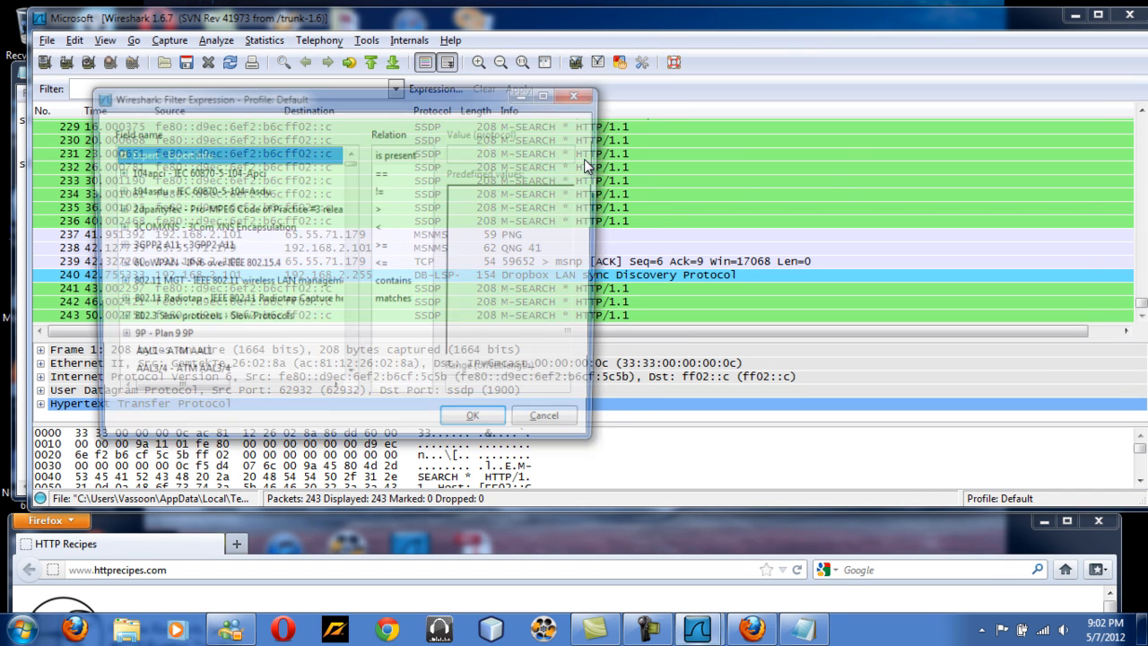
Create a display filter by picking HTTP - Hypertext Transfer Protocol in the filter expression dialog.
{"action": "left_click", "coordinate": [350, 377]}
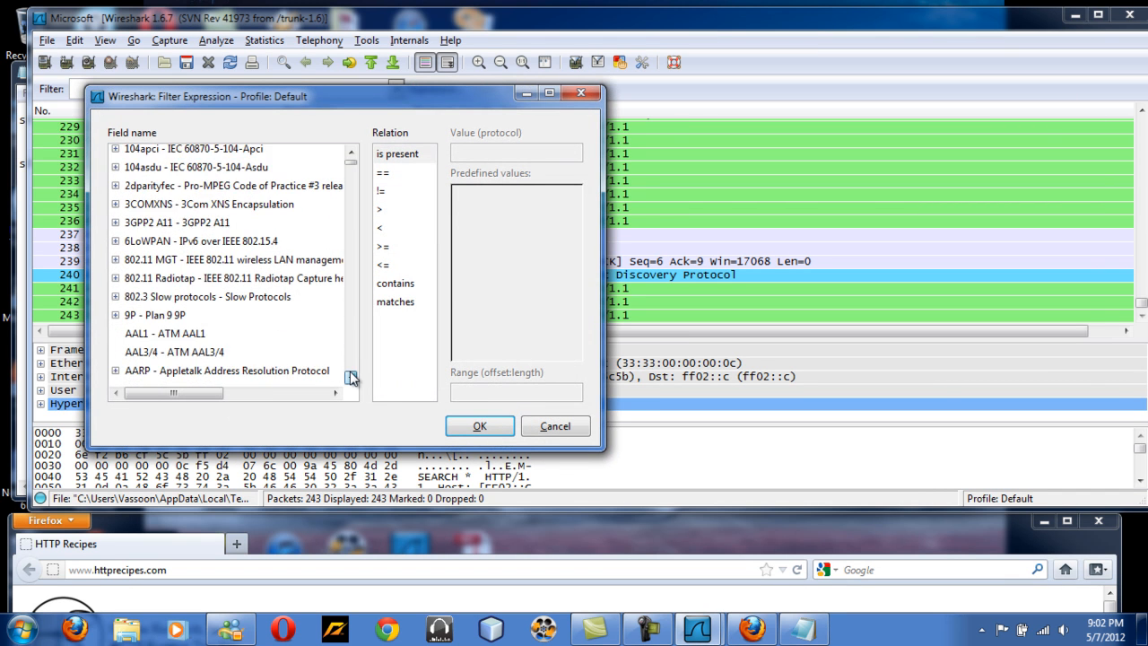
{"action": "left_click_drag", "start_coordinate": [350, 377], "coordinate": [351, 377]}
{"action": "left_click", "coordinate": [351, 378]}
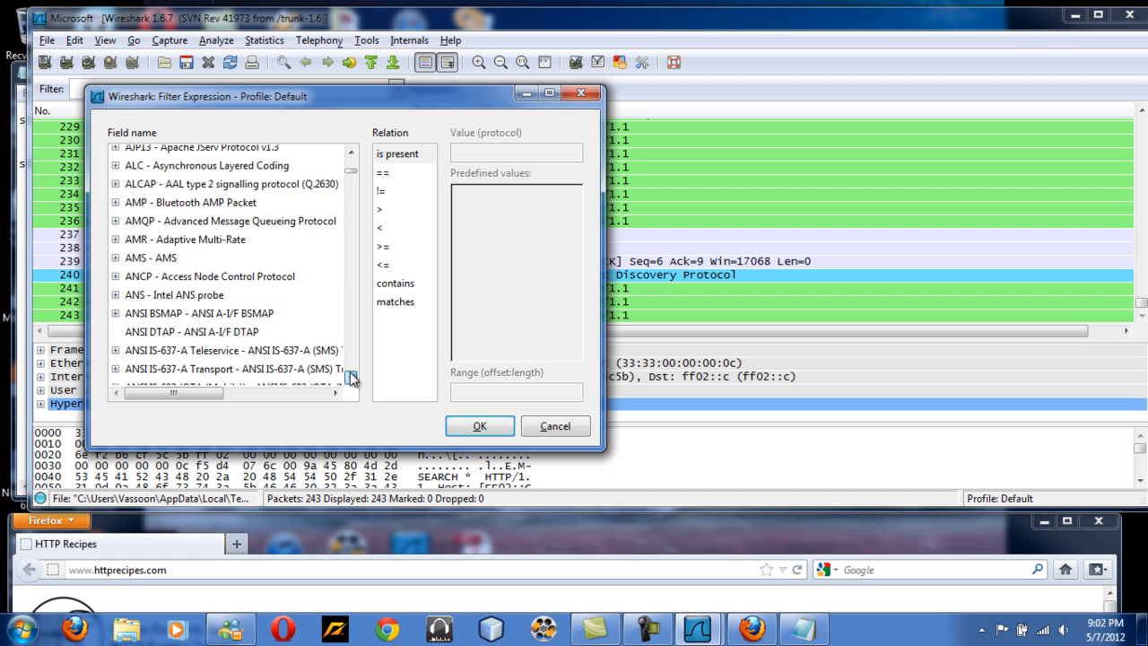
{"action": "left_click_drag", "start_coordinate": [350, 377], "coordinate": [350, 377]}
{"action": "left_click_drag", "start_coordinate": [349, 184], "coordinate": [349, 246]}
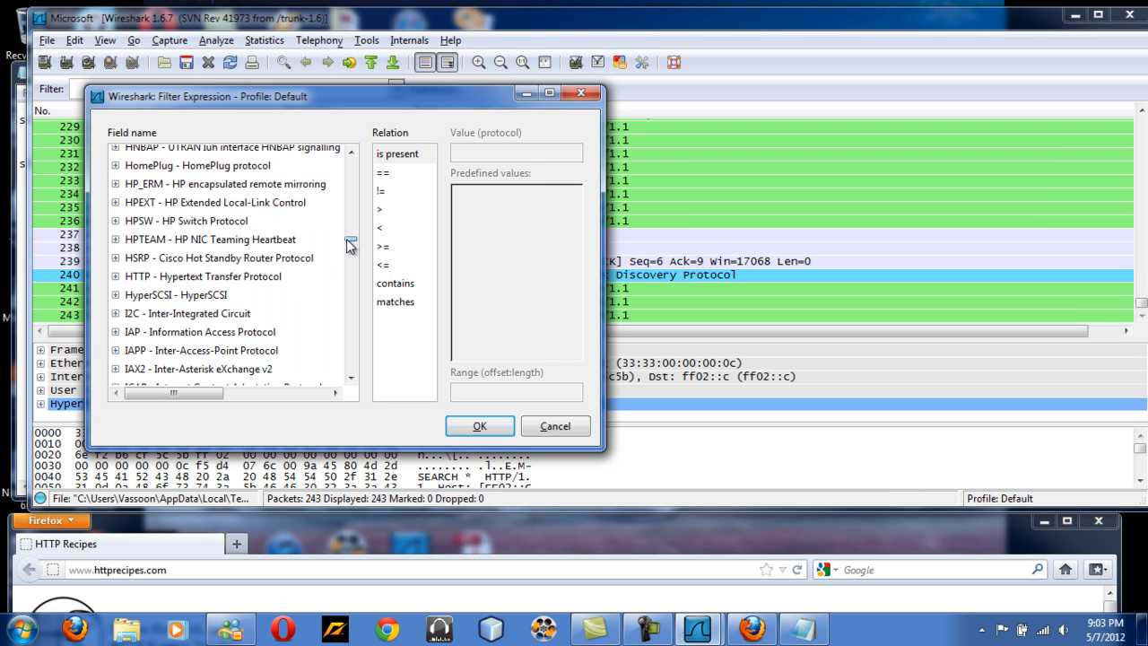
{"action": "left_click", "coordinate": [253, 262]}
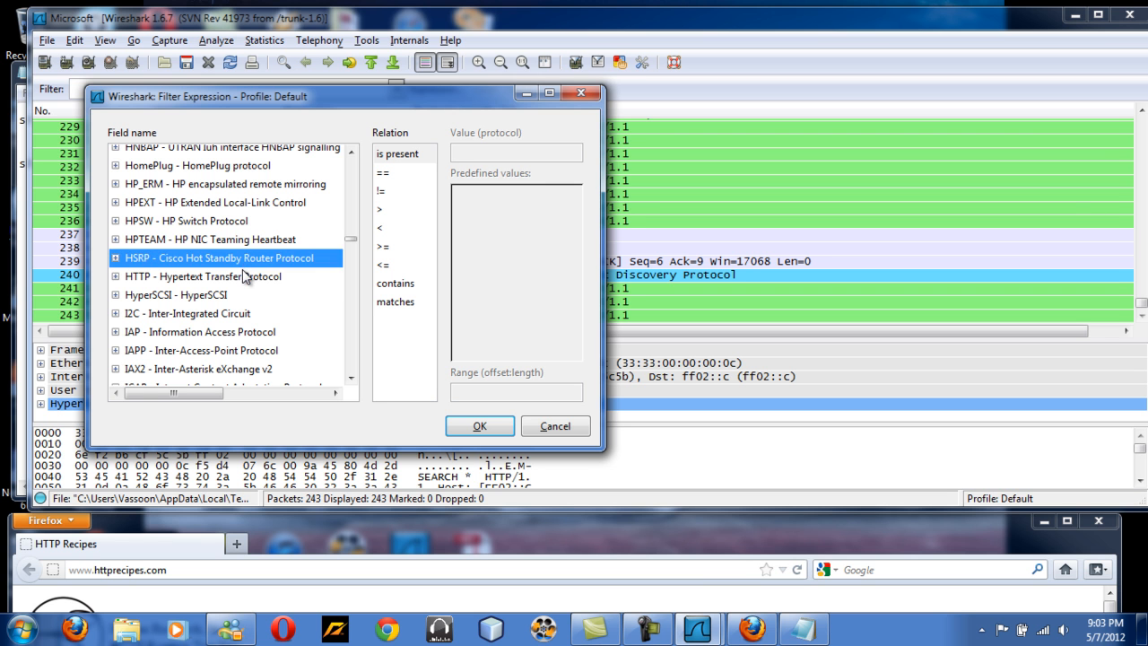
{"action": "left_click", "coordinate": [244, 276]}
{"action": "left_click", "coordinate": [478, 427]}
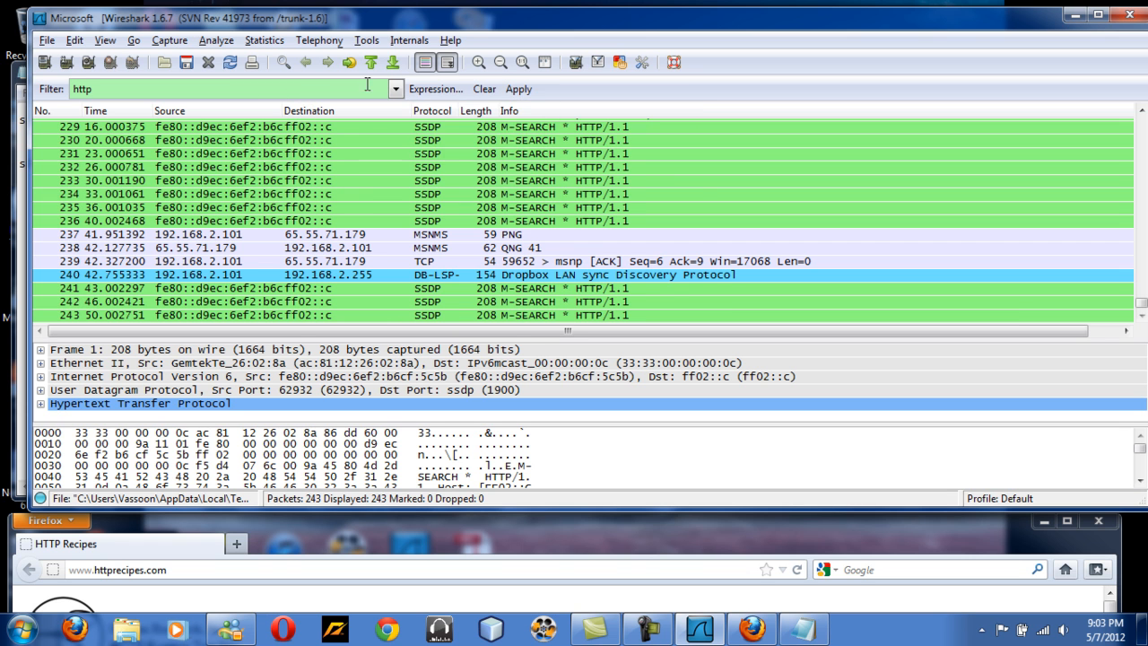
Apply the http filter and select the first HTTP/1.1 200 OK packet.
{"action": "left_click", "coordinate": [520, 90]}
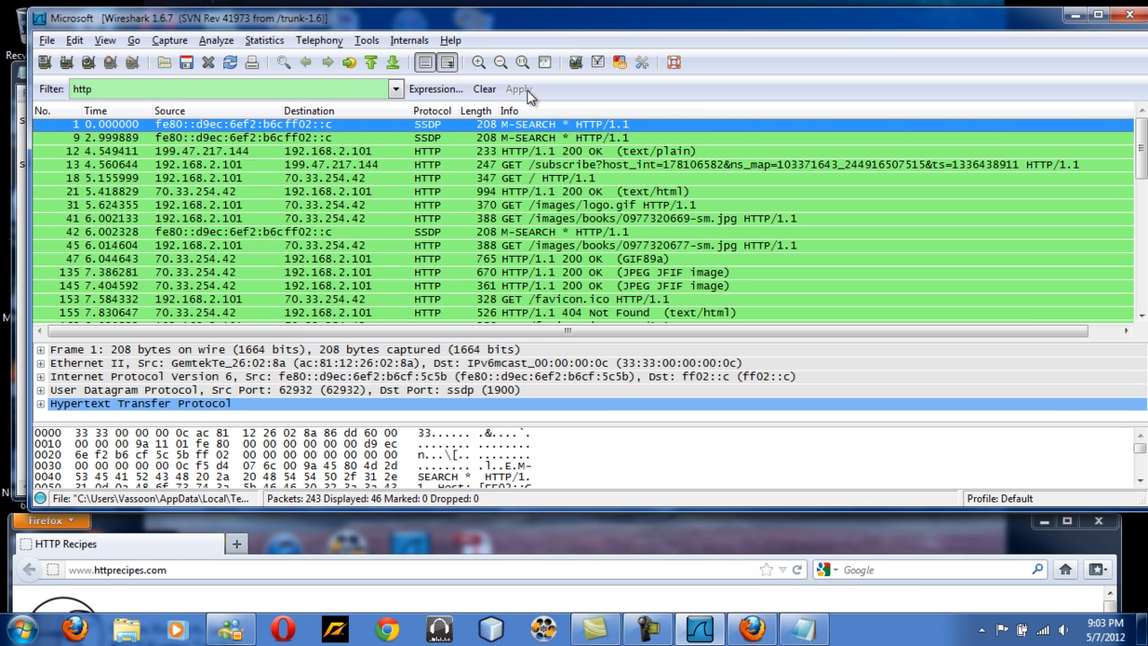
{"action": "left_click", "coordinate": [415, 151]}
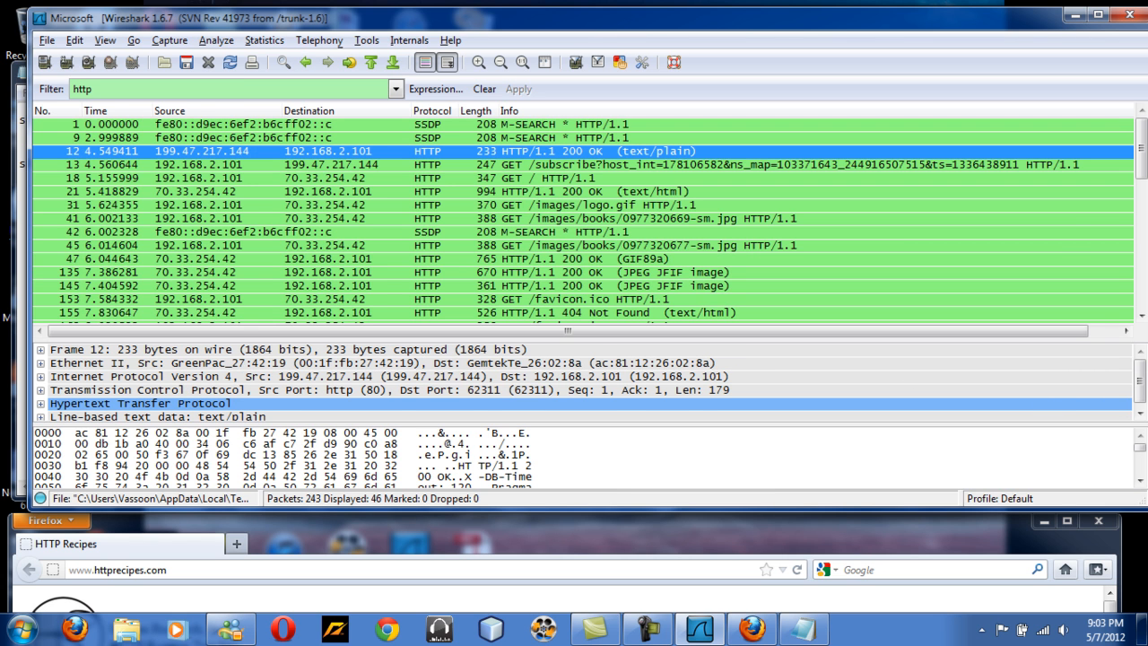
{"action": "left_click", "coordinate": [1140, 413]}
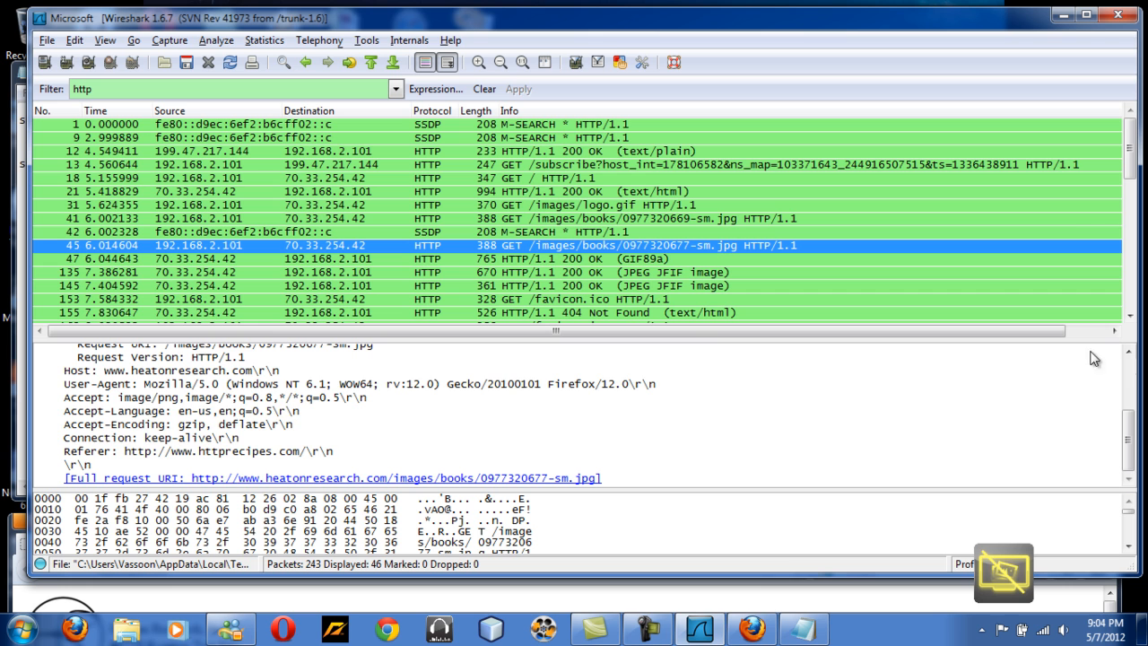
{"action": "left_click", "coordinate": [1128, 352]}
{"action": "left_click", "coordinate": [1127, 353]}
{"action": "left_click", "coordinate": [1128, 354]}
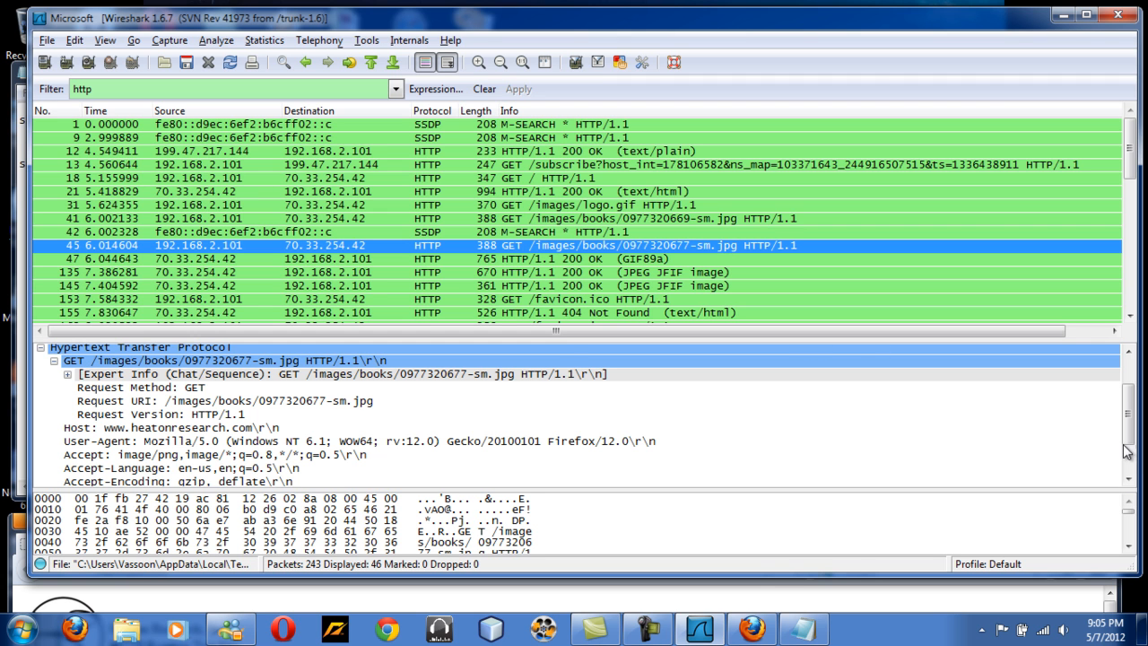
{"action": "left_click", "coordinate": [1127, 479]}
{"action": "left_click", "coordinate": [1127, 479]}
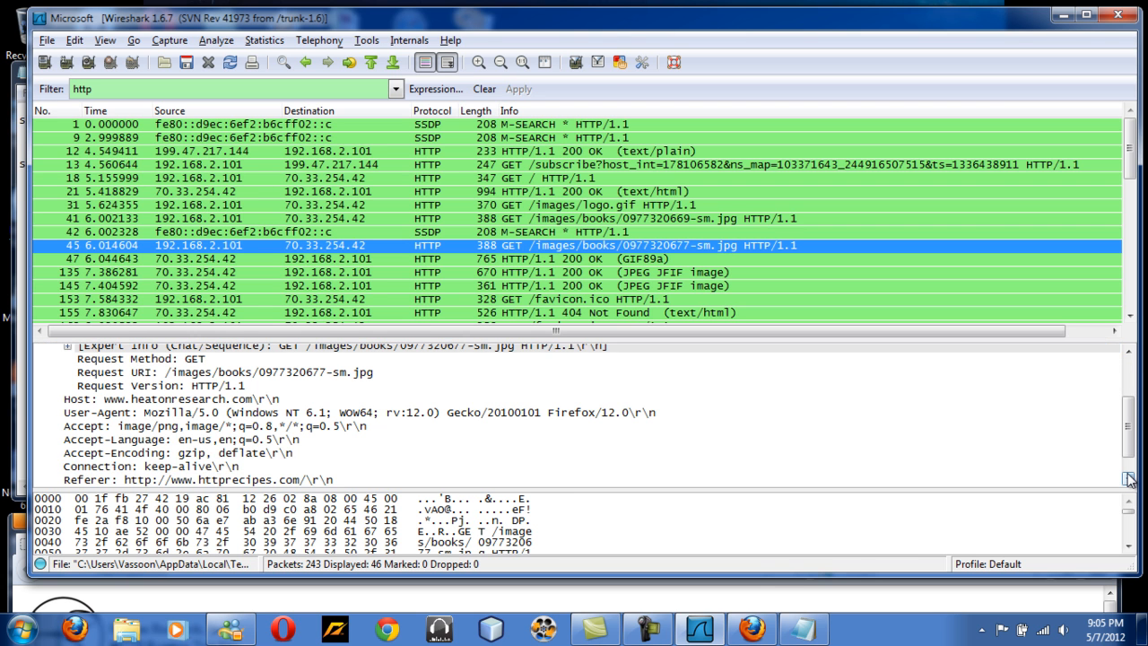
{"action": "left_click", "coordinate": [1127, 479]}
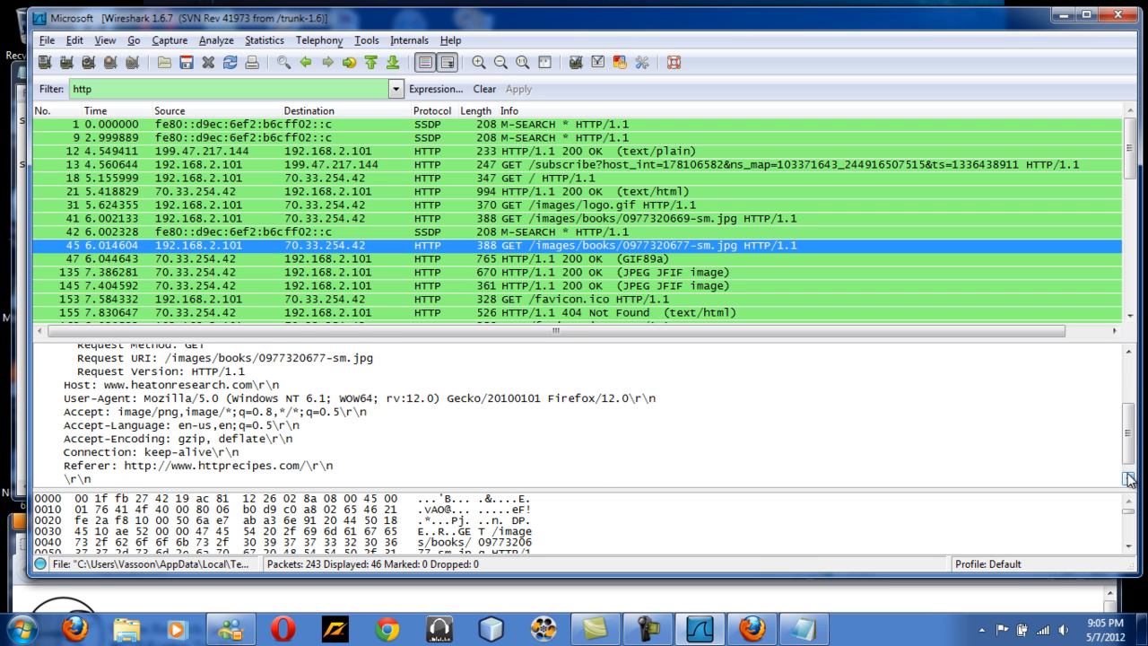
{"action": "left_click", "coordinate": [1127, 479]}
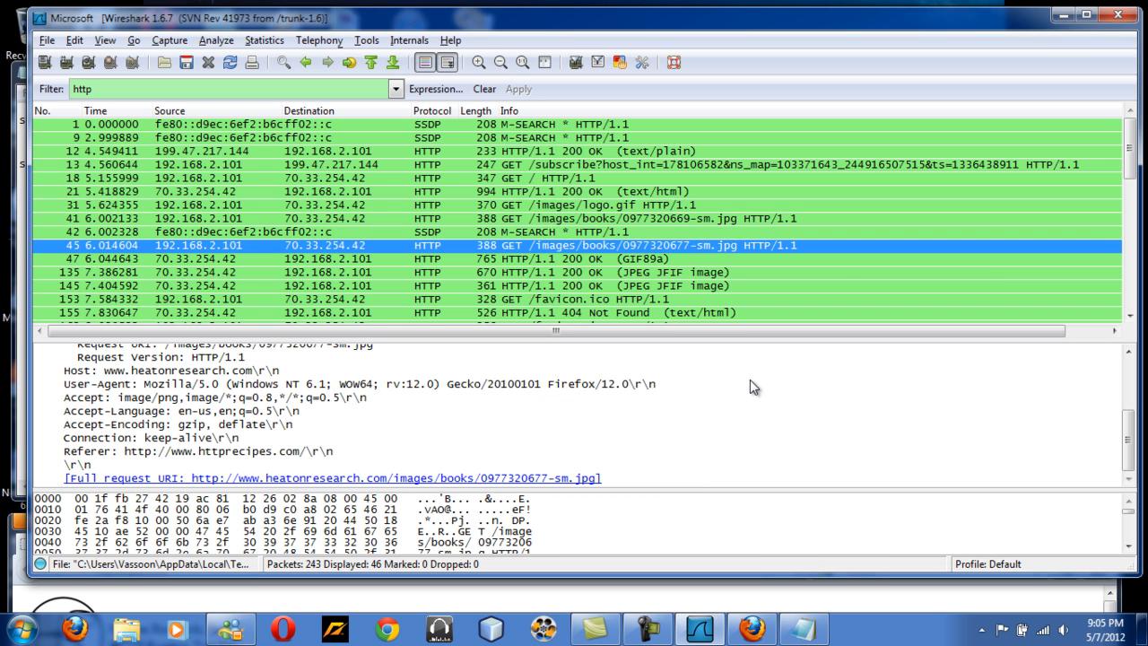
{"action": "left_click", "coordinate": [1128, 351]}
{"action": "left_click", "coordinate": [1128, 351]}
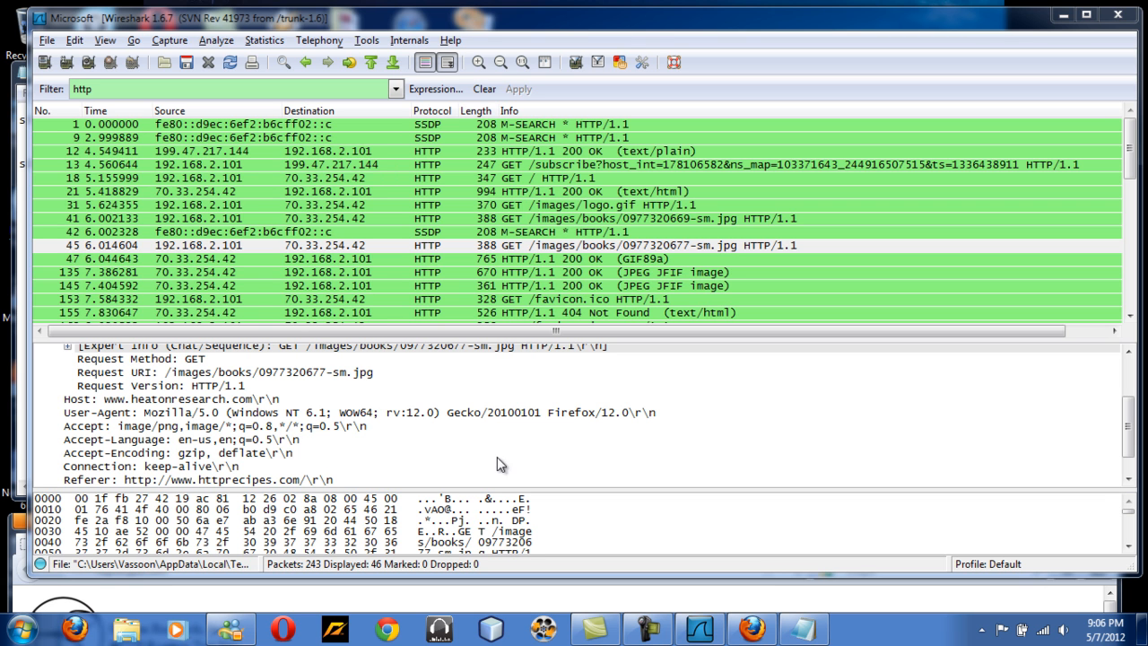
{"action": "left_click", "coordinate": [1128, 480]}
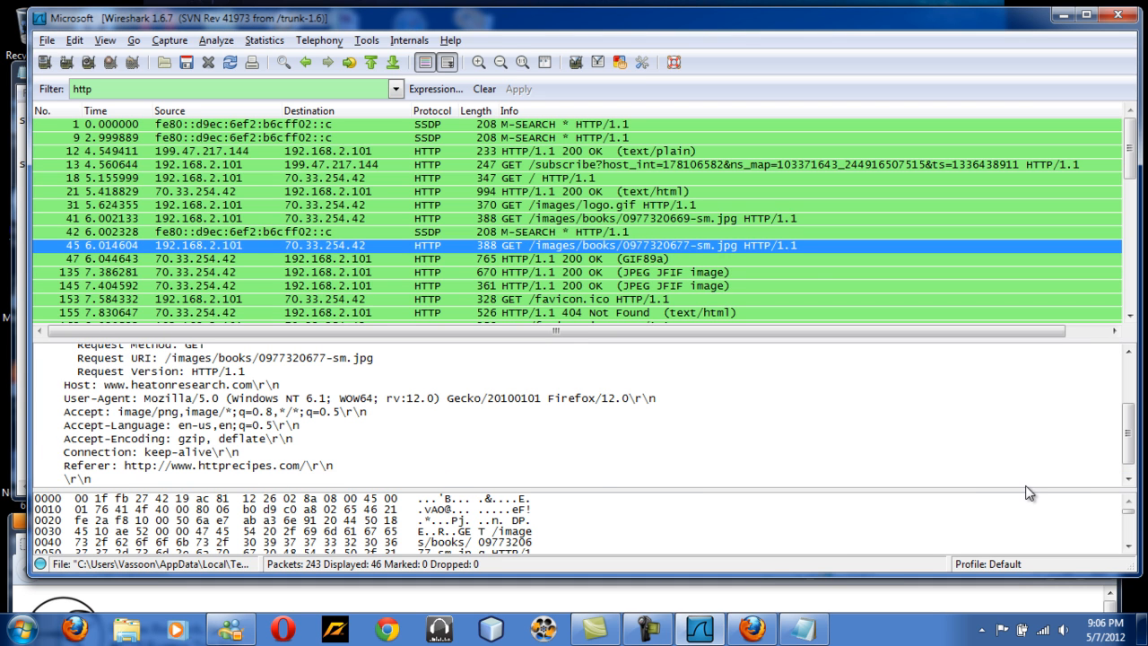
{"action": "left_click", "coordinate": [1128, 481]}
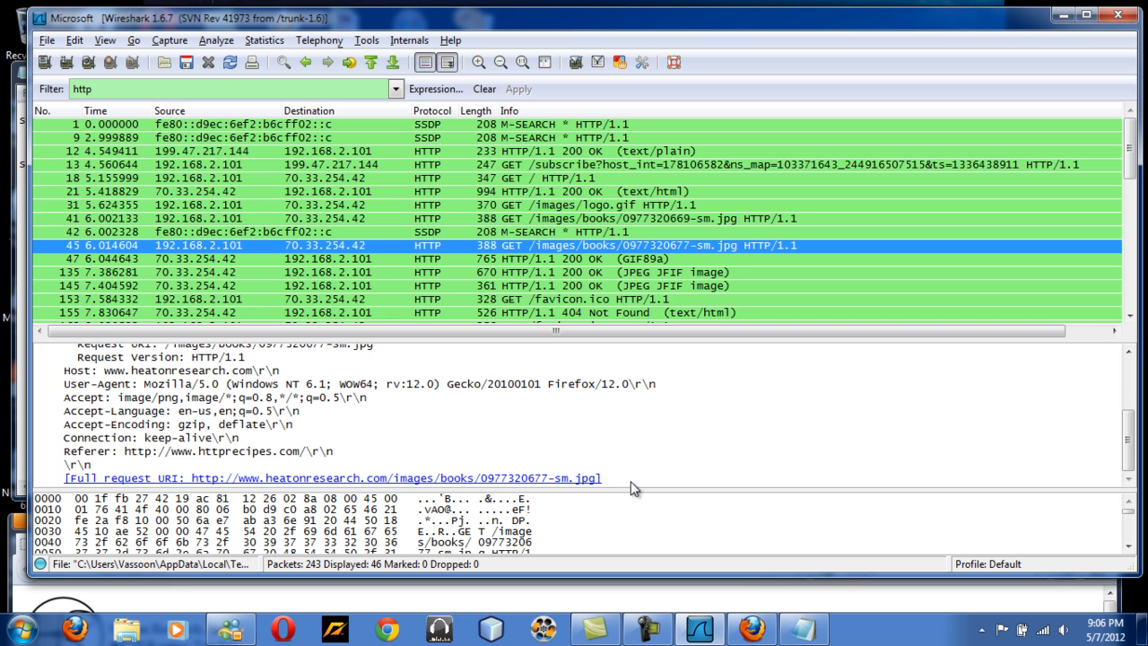
{"action": "scroll", "coordinate": [631, 482], "scroll_direction": "up", "scroll_amount": 1}
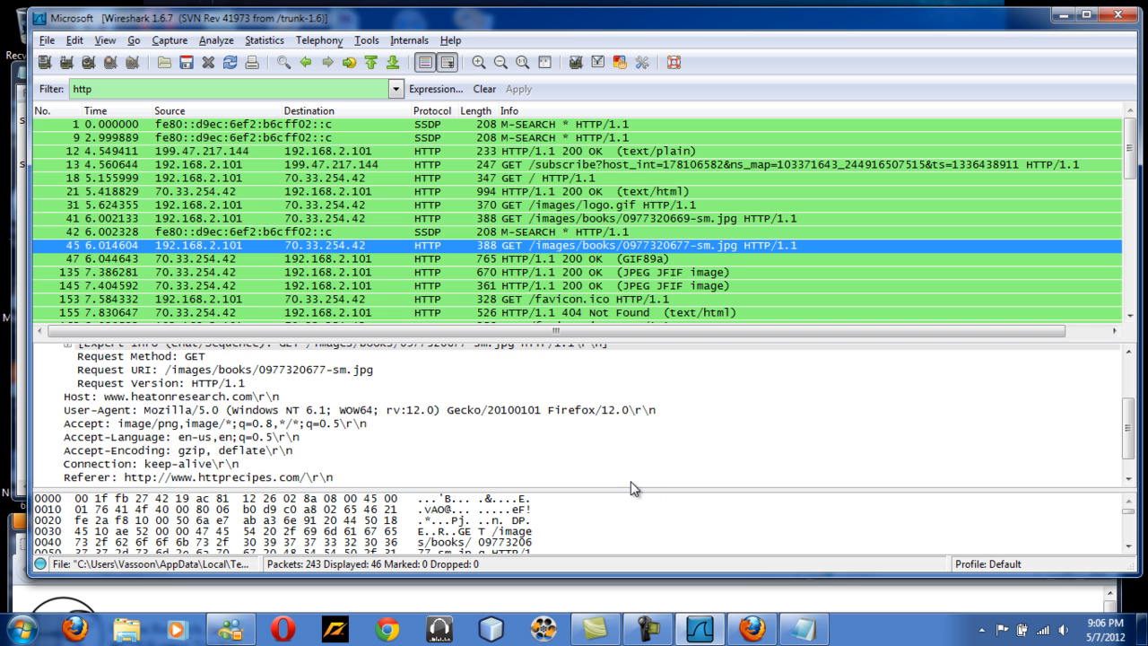
Clear the display filter and re-enter http as the filter.
{"action": "left_click", "coordinate": [496, 88]}
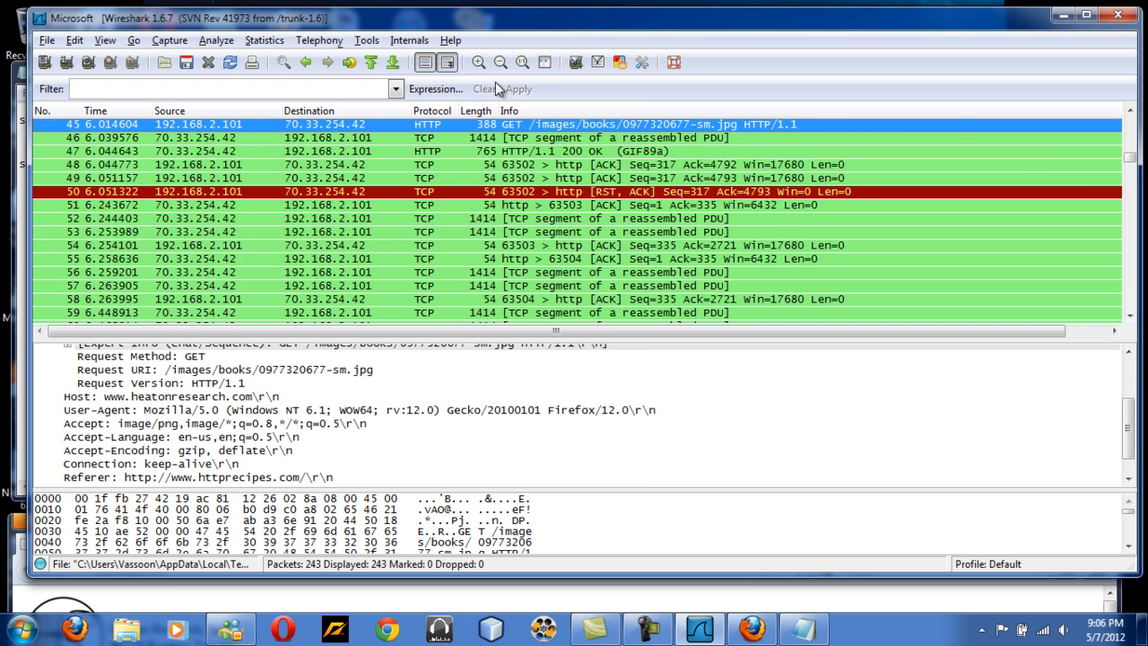
{"action": "left_click", "coordinate": [304, 89]}
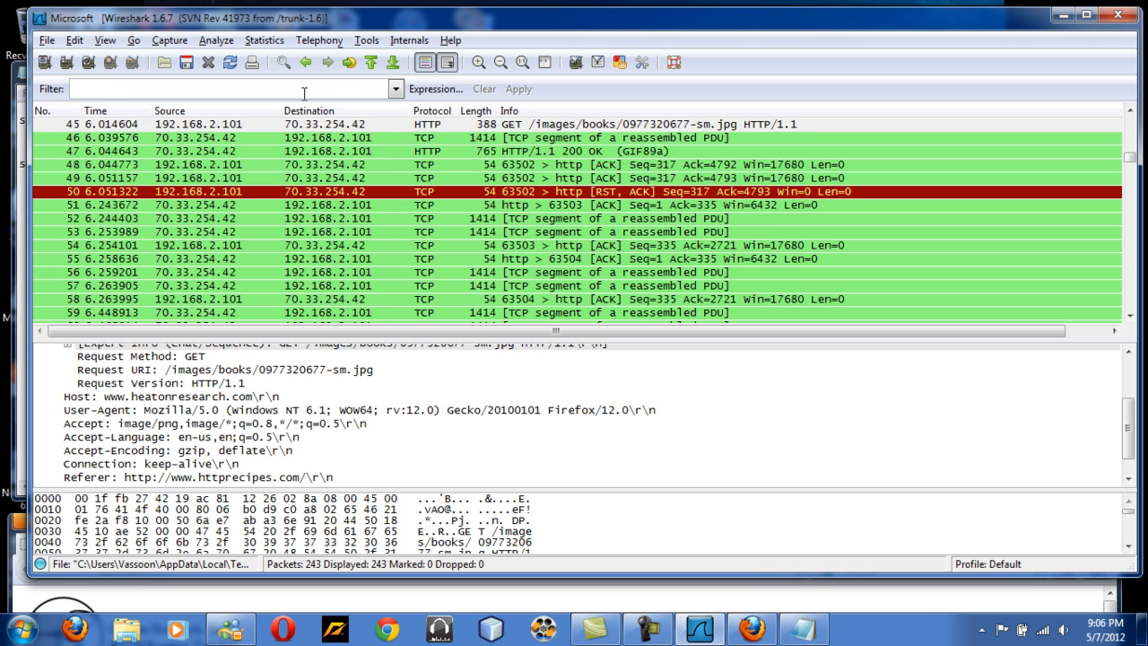
{"action": "type", "text": "http"}
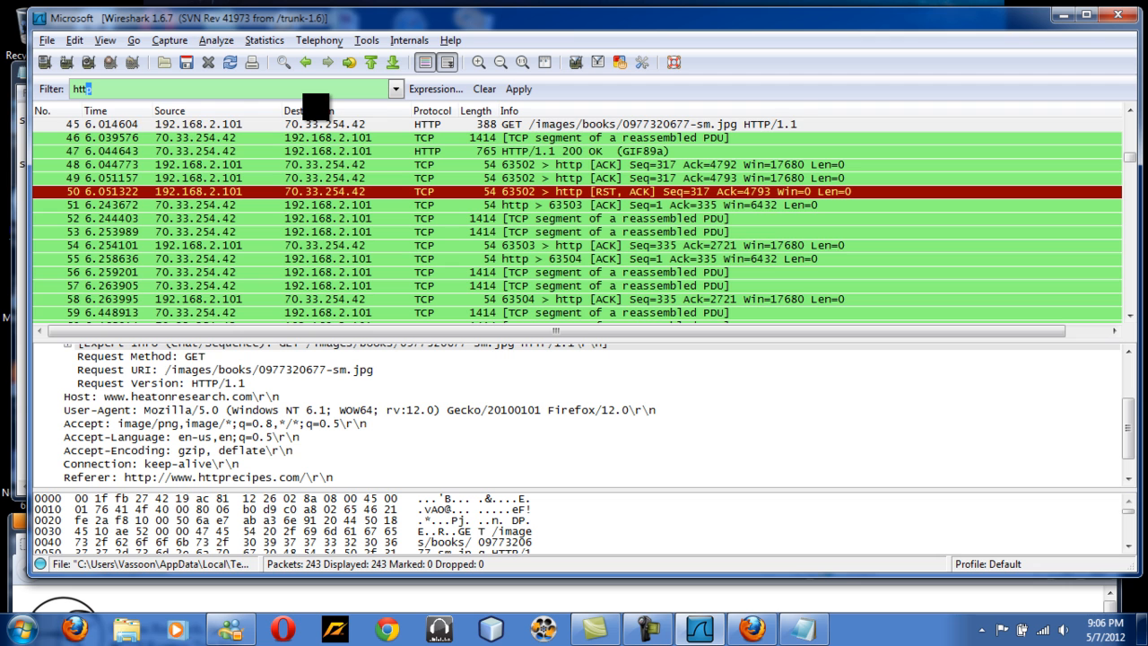
{"action": "key", "text": "BackSpace"}
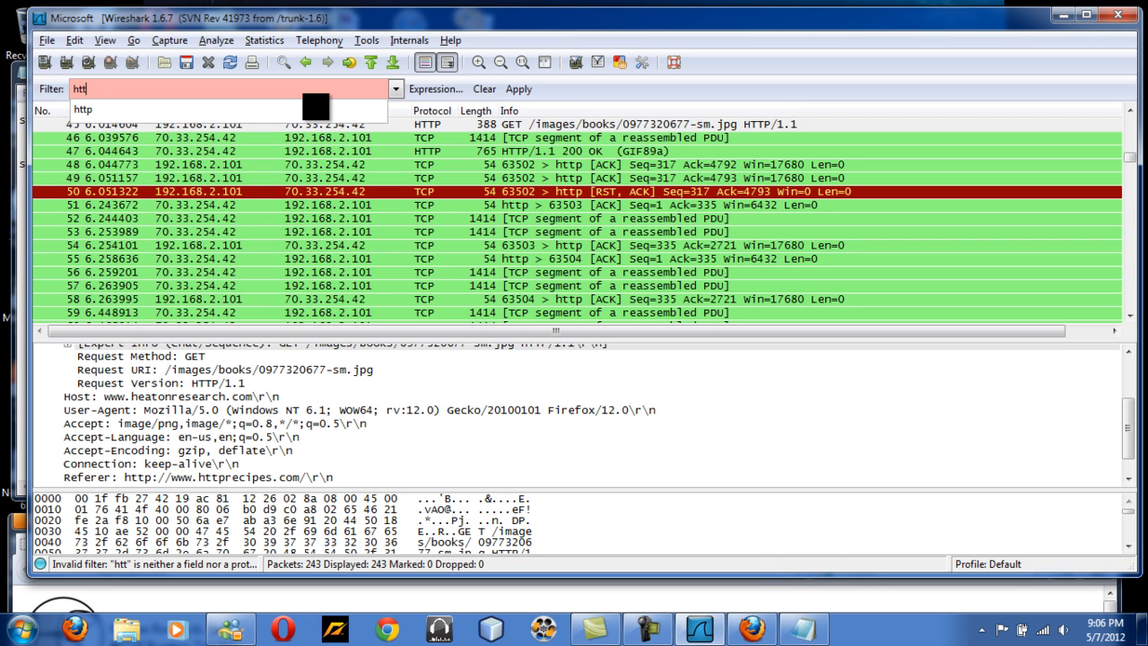
{"action": "type", "text": "p"}
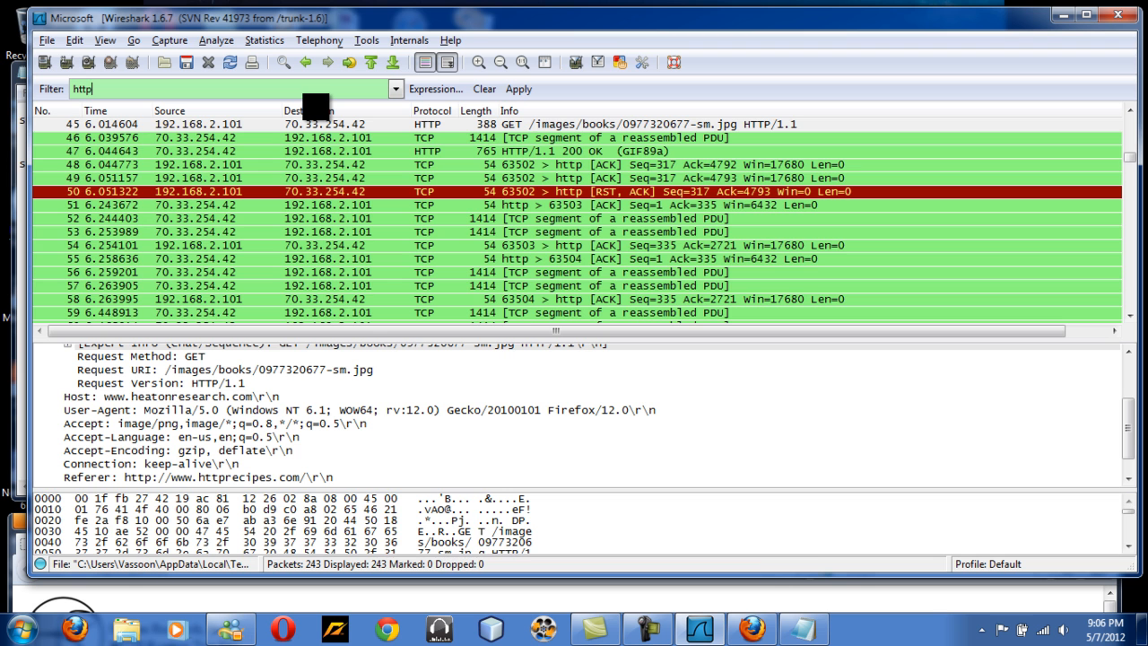
{"action": "key", "text": "Return"}
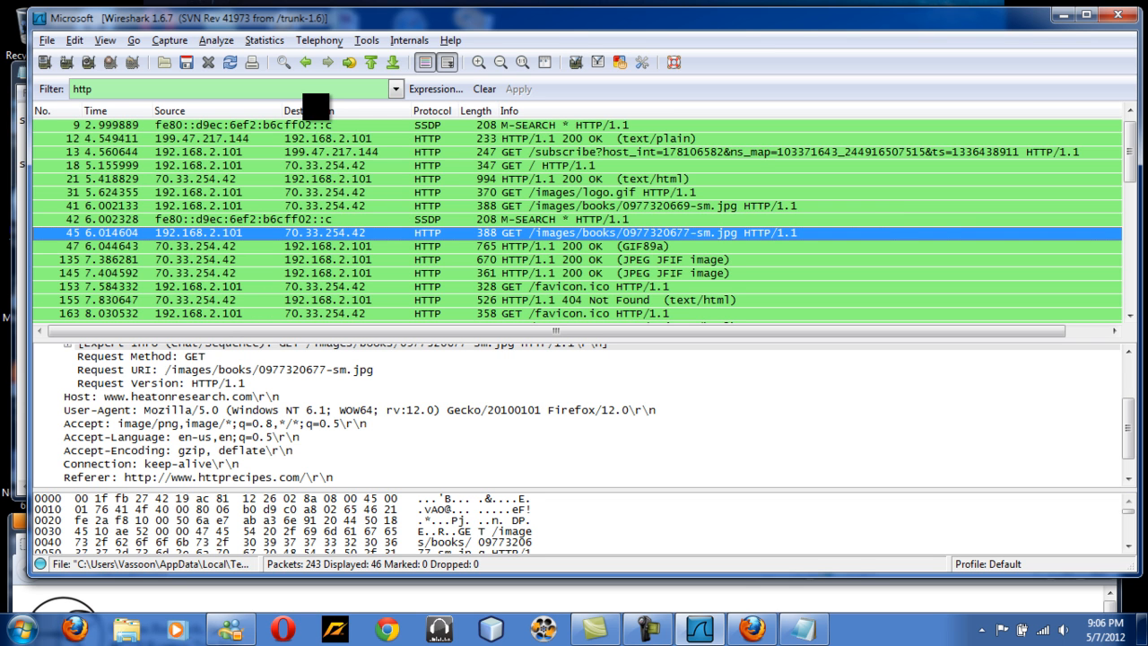
Start a new capture on the Microsoft interface, continuing without saving the current capture.
{"action": "left_click", "coordinate": [184, 43]}
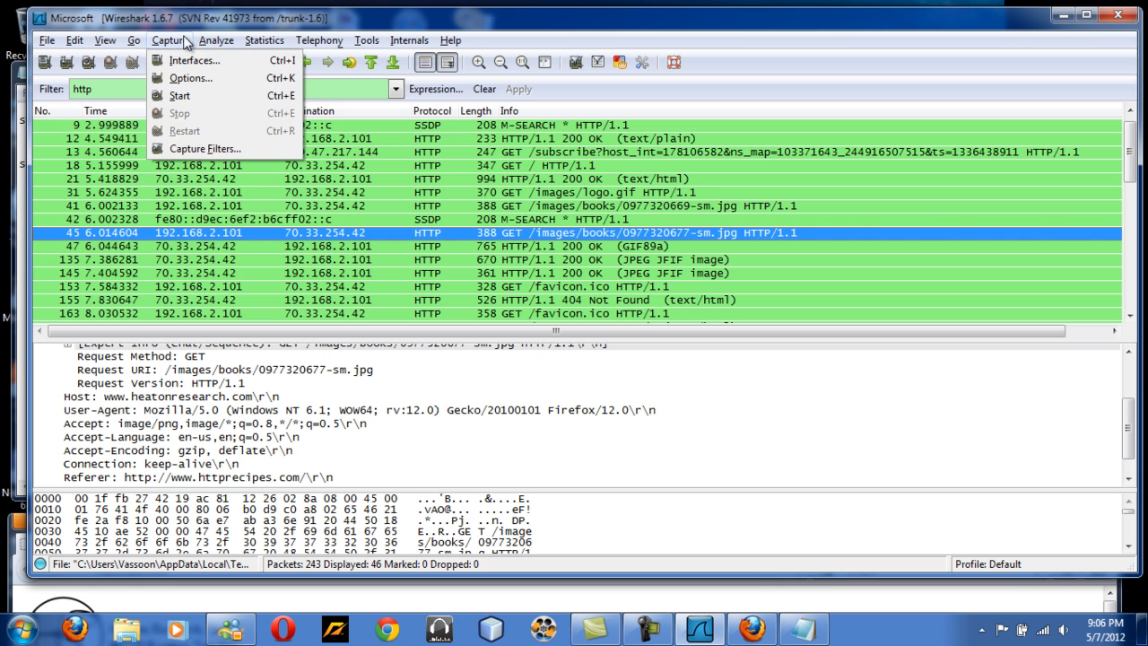
{"action": "left_click", "coordinate": [193, 61]}
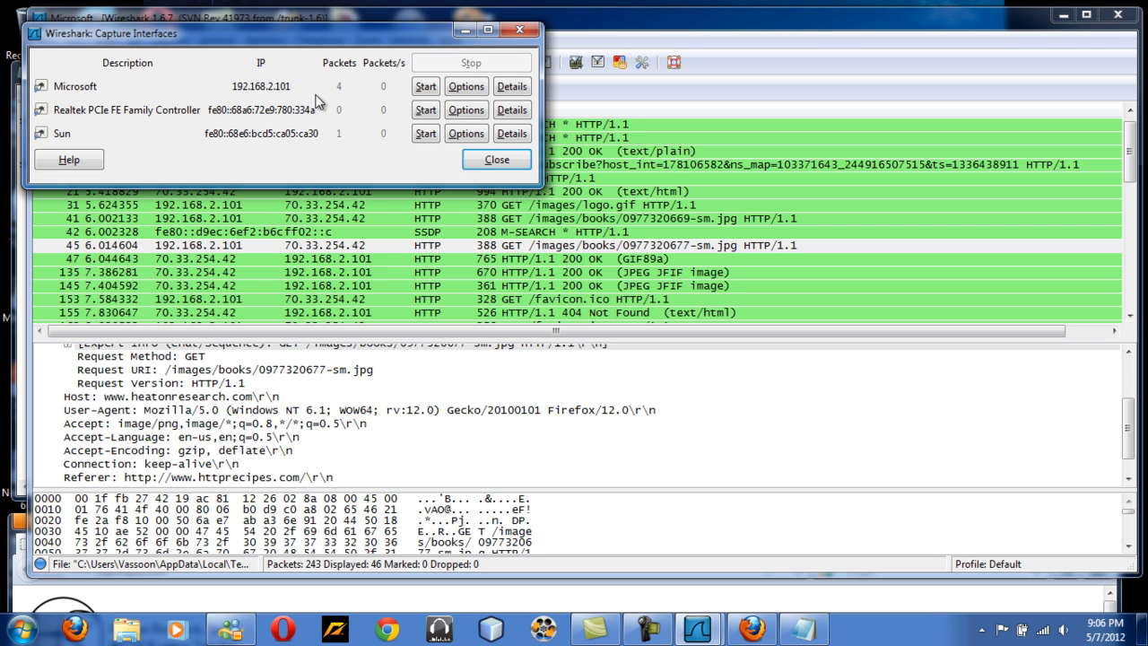
{"action": "left_click", "coordinate": [423, 88]}
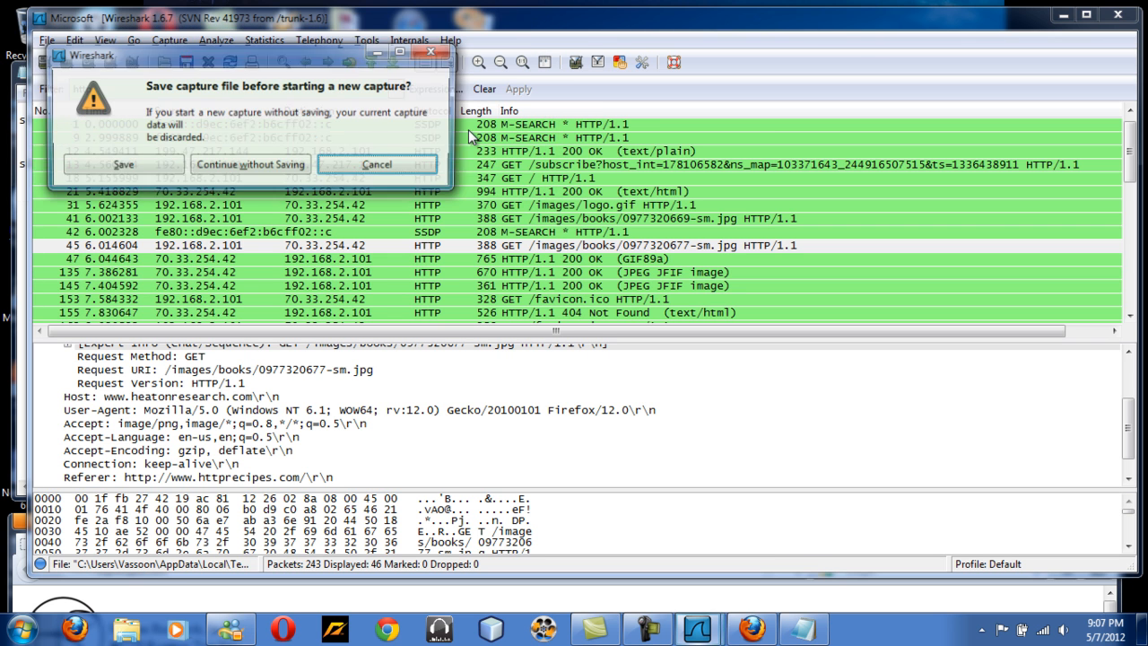
{"action": "left_click", "coordinate": [274, 166]}
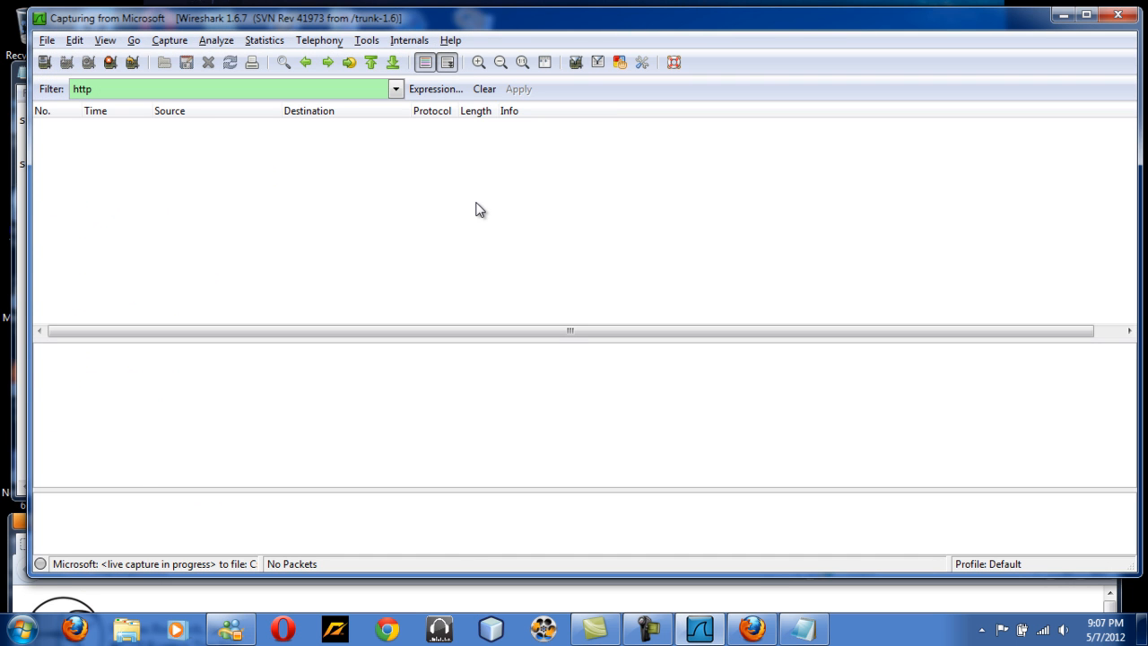
{"action": "left_click", "coordinate": [208, 584]}
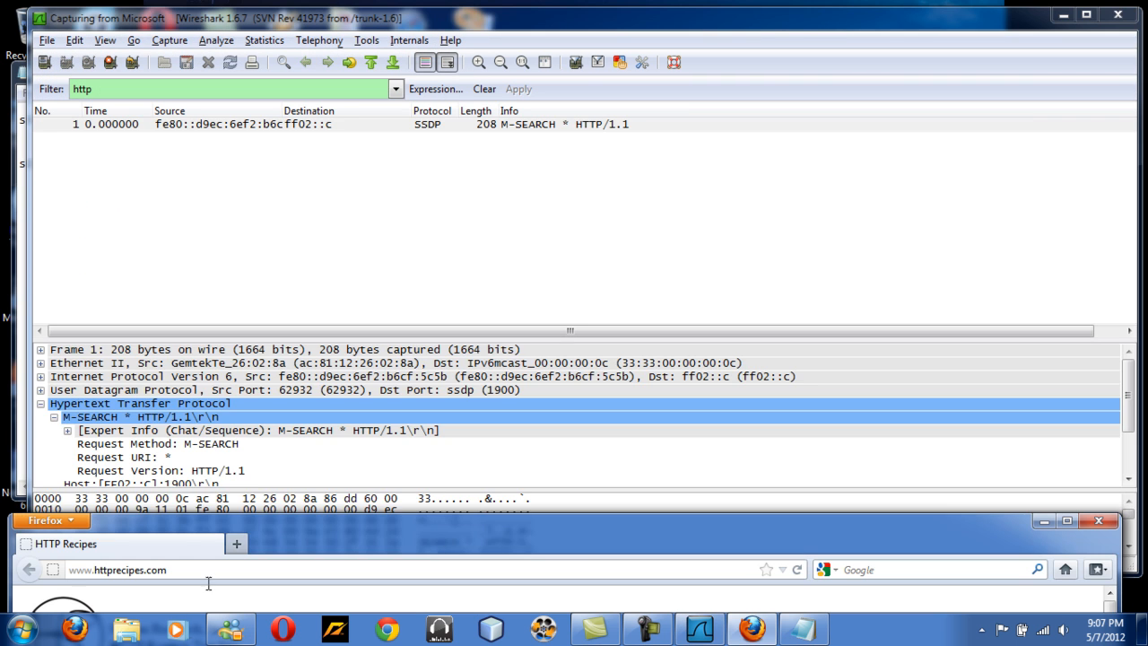
{"action": "left_click", "coordinate": [500, 566]}
{"action": "key", "text": "Return"}
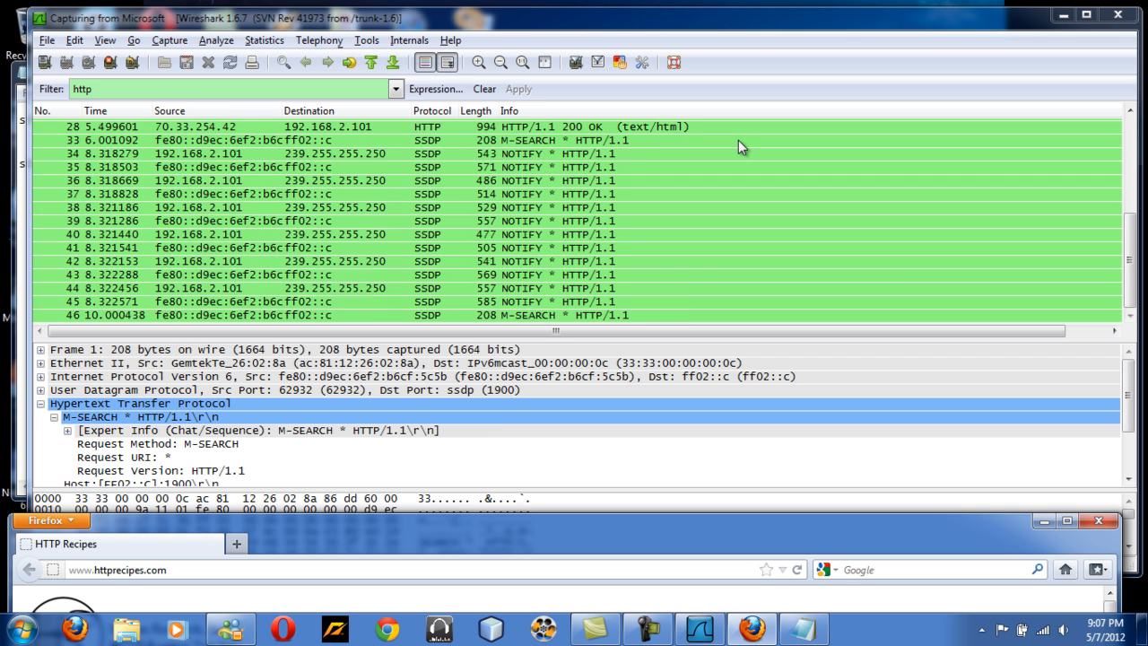
{"action": "left_click", "coordinate": [111, 68]}
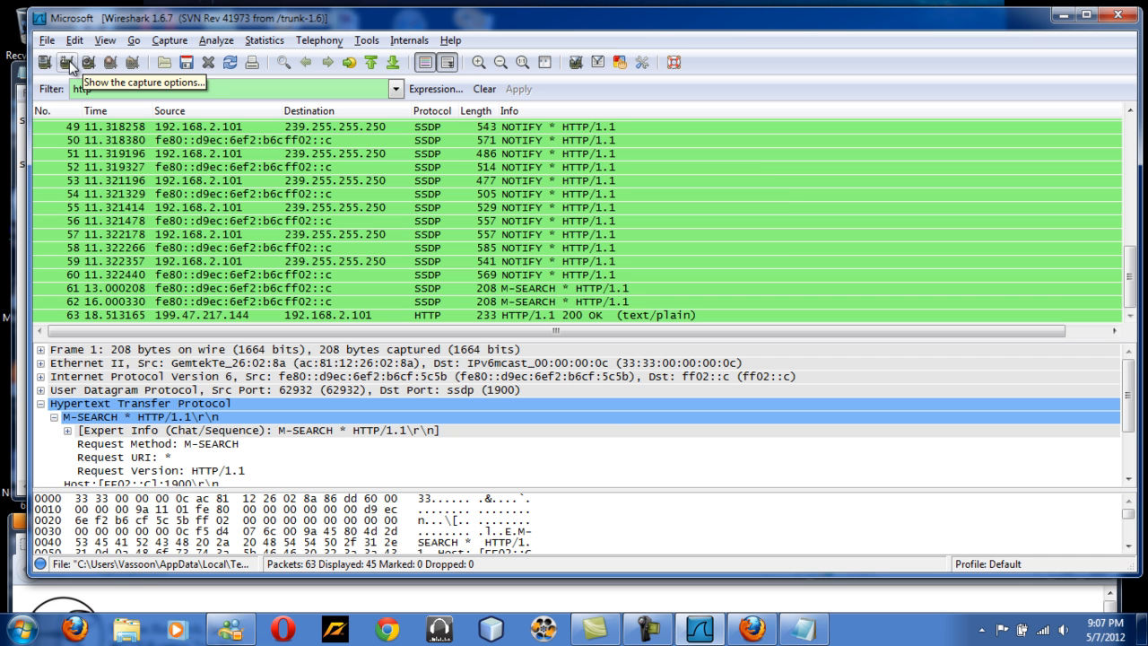
{"action": "left_click", "coordinate": [67, 63]}
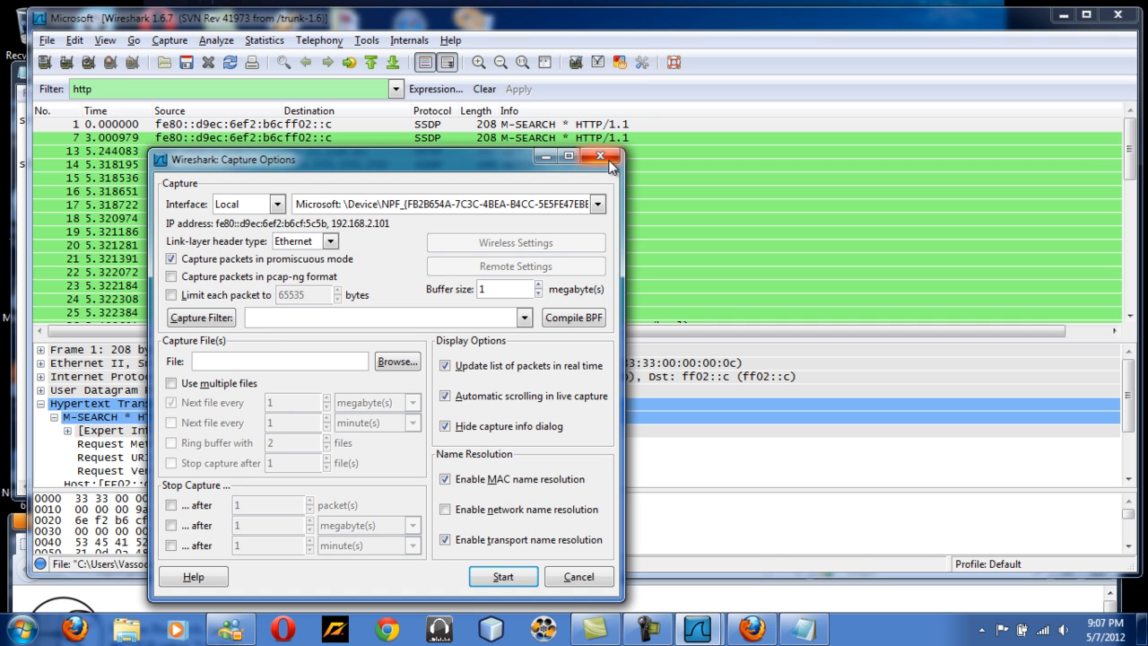
{"action": "left_click", "coordinate": [609, 165]}
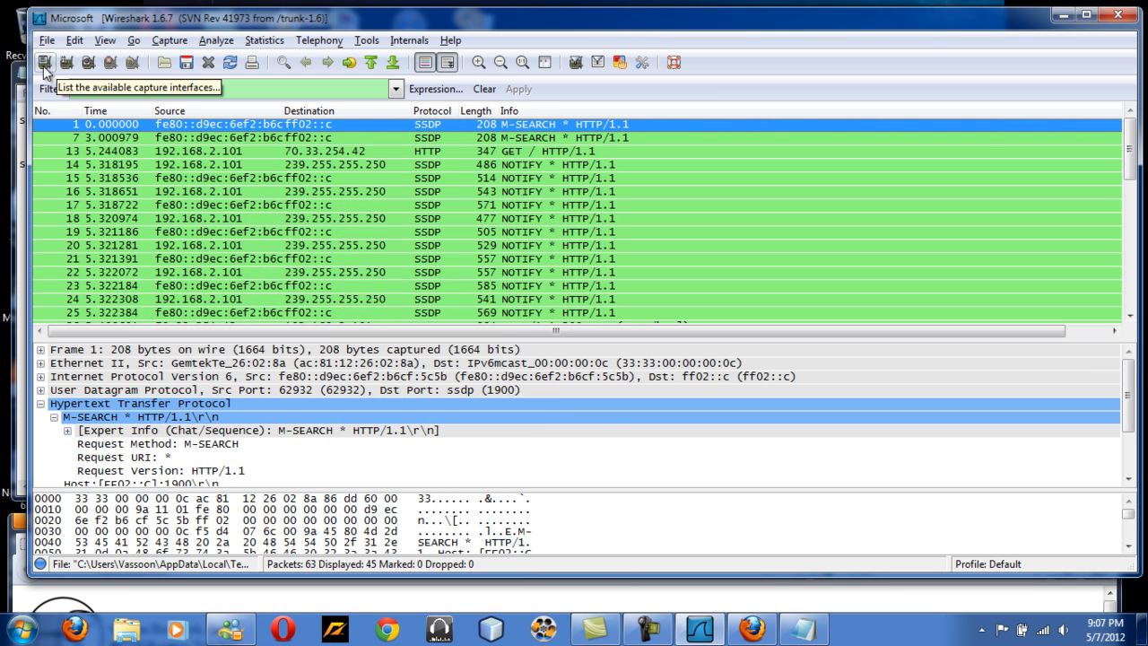
{"action": "left_click", "coordinate": [553, 139]}
Replace the display filter with tcp and apply it.
{"action": "left_click", "coordinate": [375, 89]}
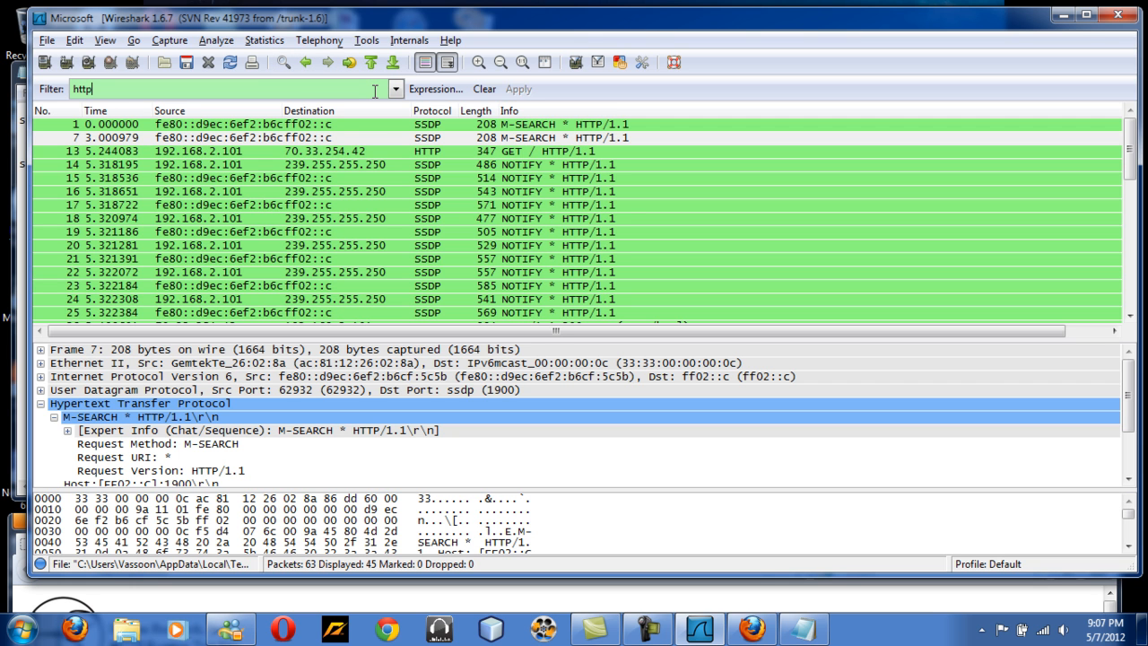
{"action": "key", "text": "BackSpace"}
{"action": "key", "text": "BackSpace"}
{"action": "key", "text": "BackSpace"}
{"action": "key", "text": "BackSpace"}
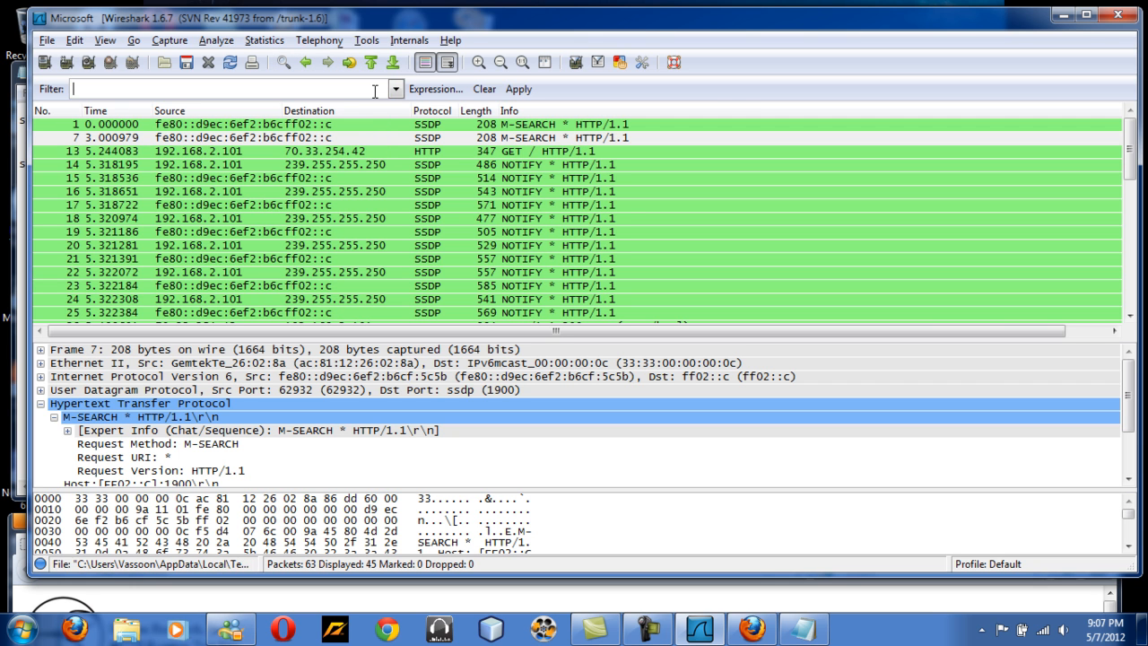
{"action": "type", "text": "tcp"}
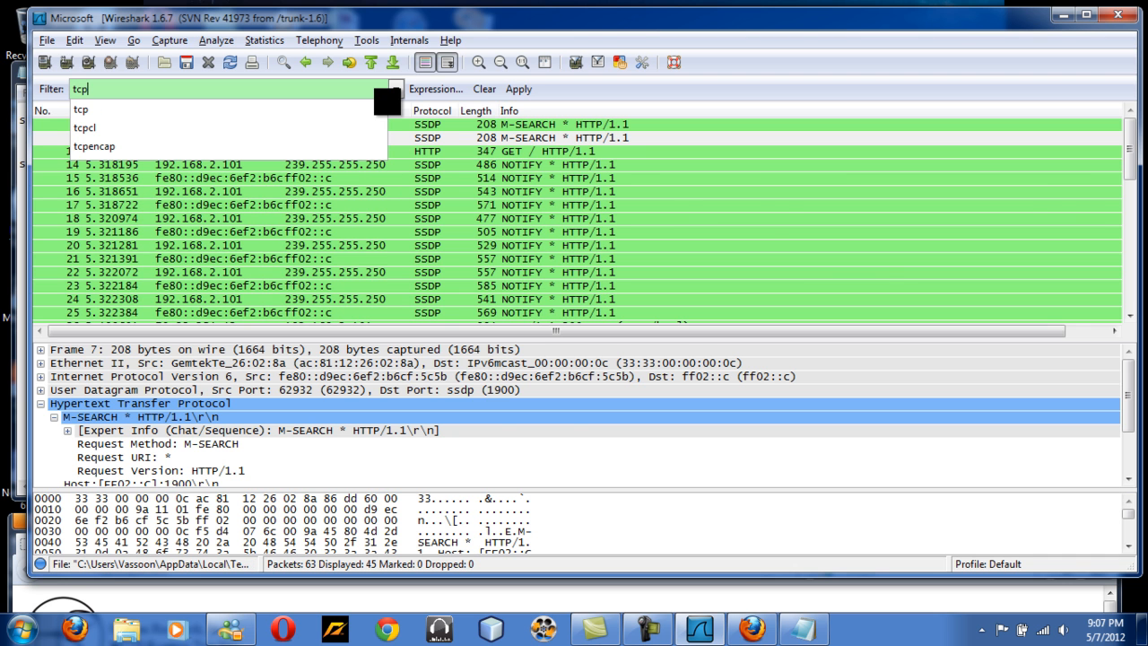
{"action": "key", "text": "Return"}
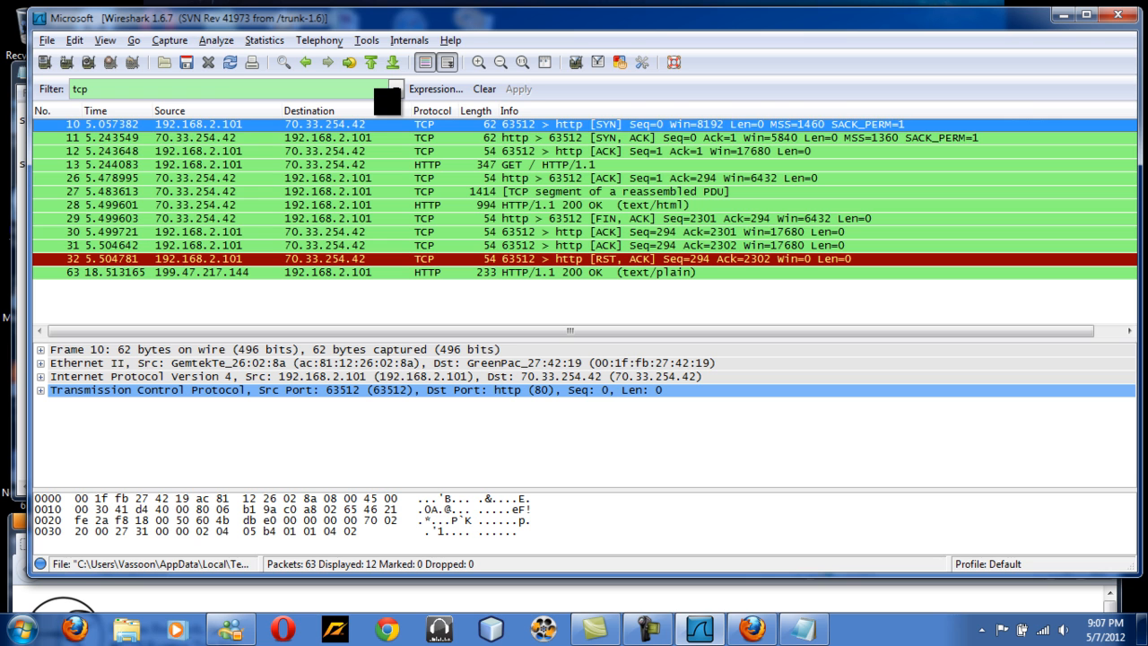
{"action": "left_click", "coordinate": [228, 90]}
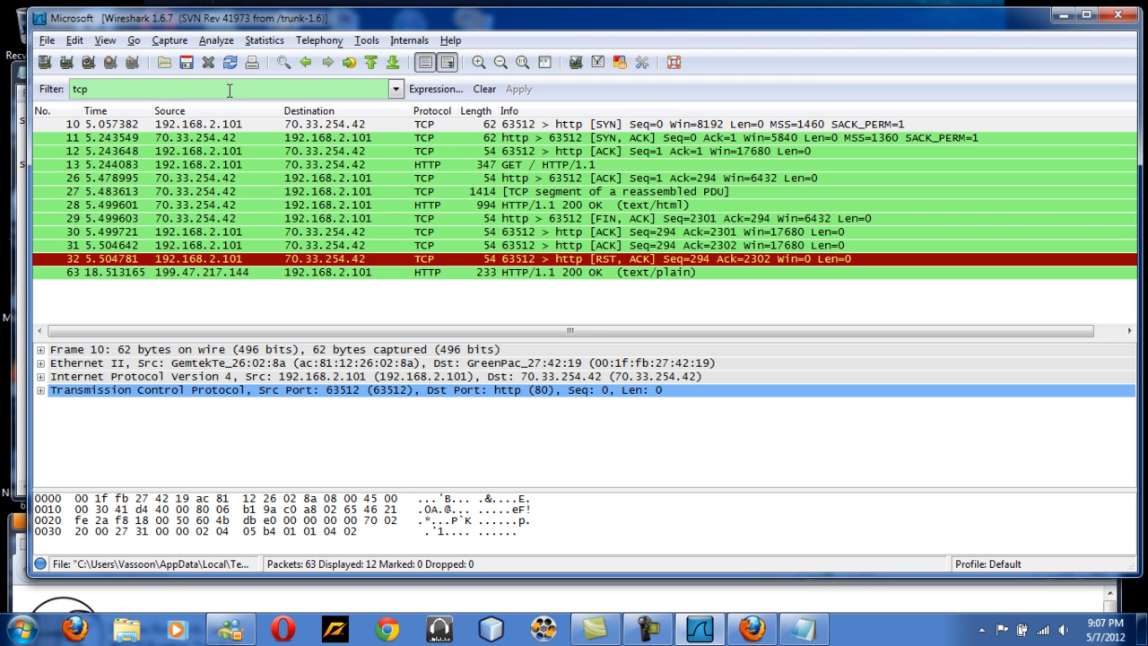